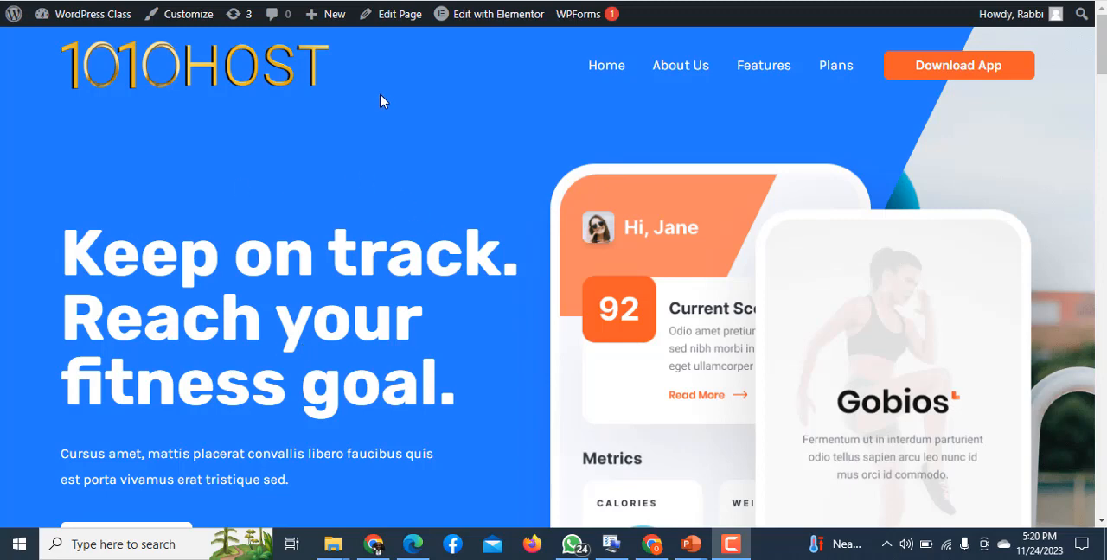
- Open the fitness landing page in the Elementor editor and dismiss the Elementor AI introduction
mouse_move(497, 20)
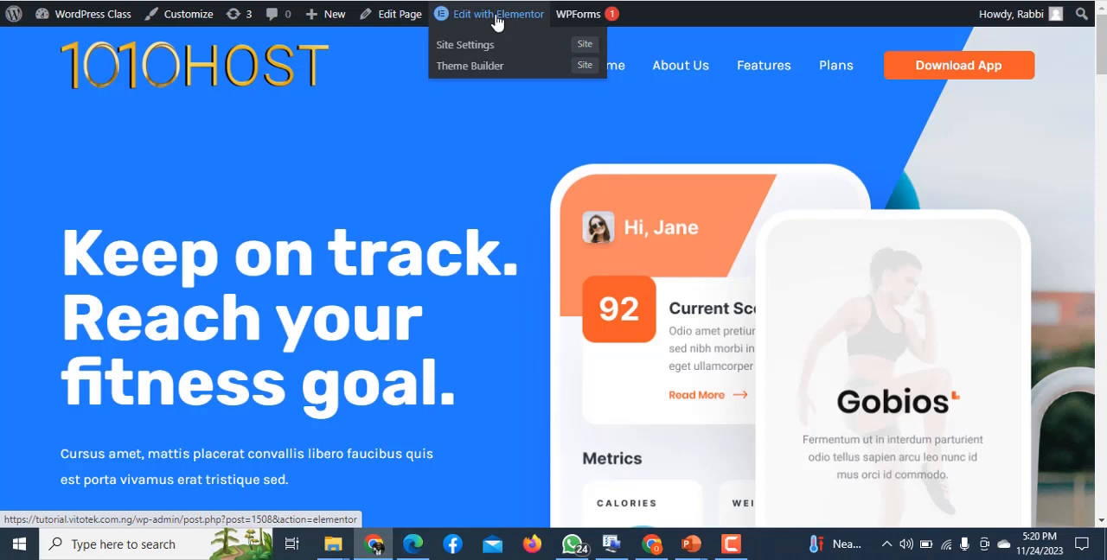
click(498, 21)
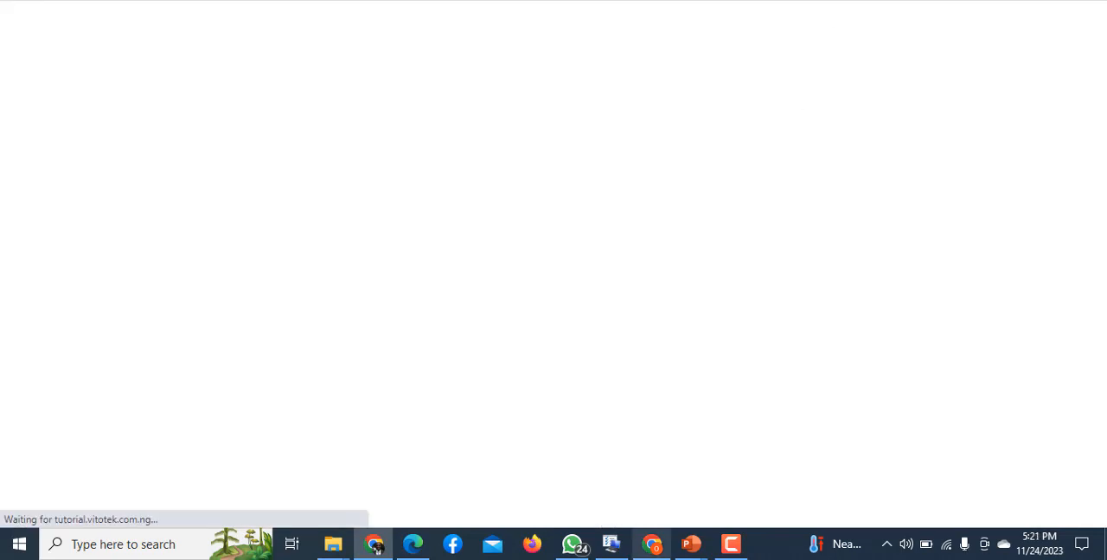
click(730, 545)
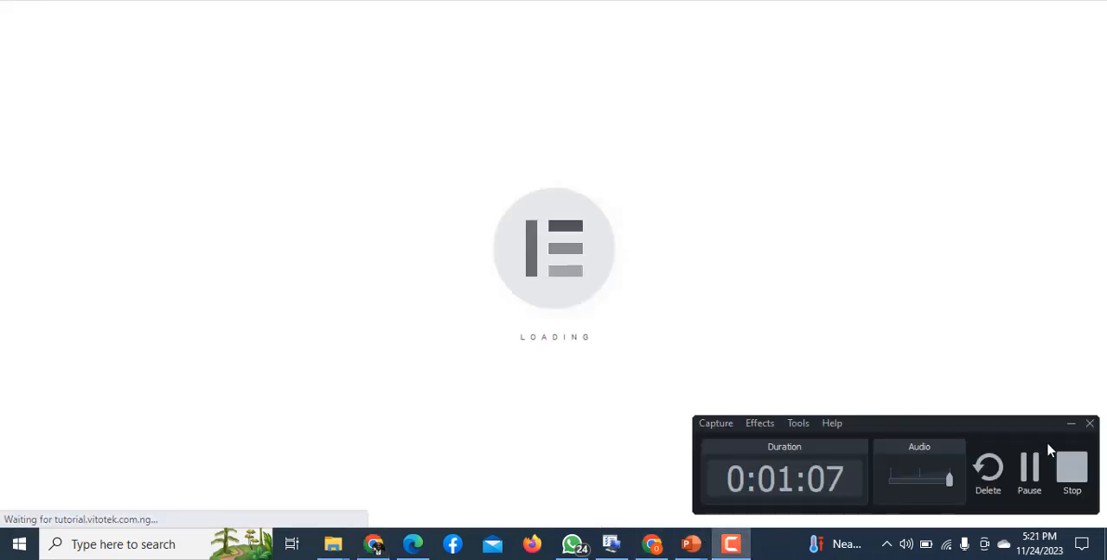
click(1032, 461)
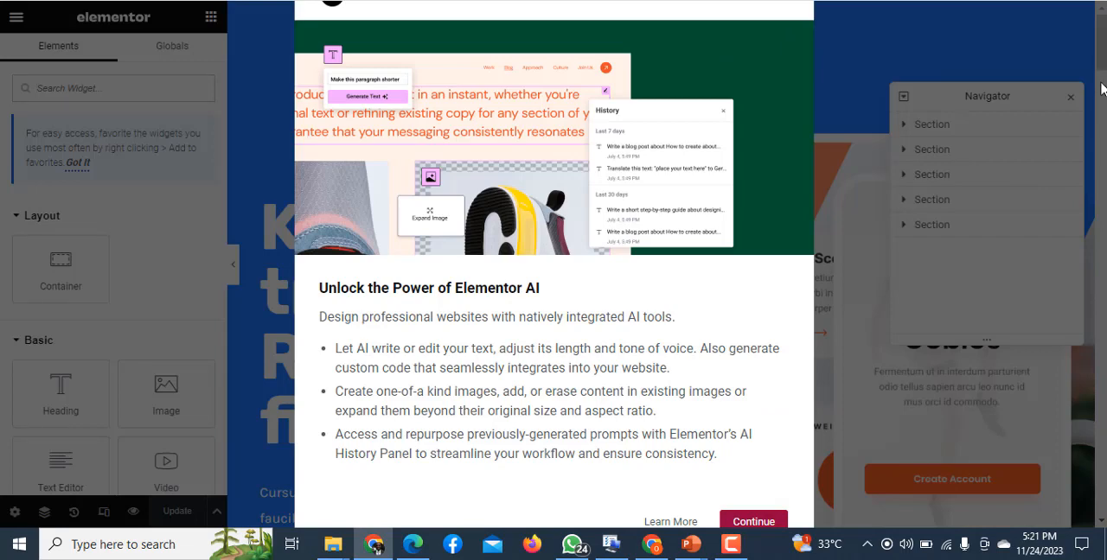
click(747, 521)
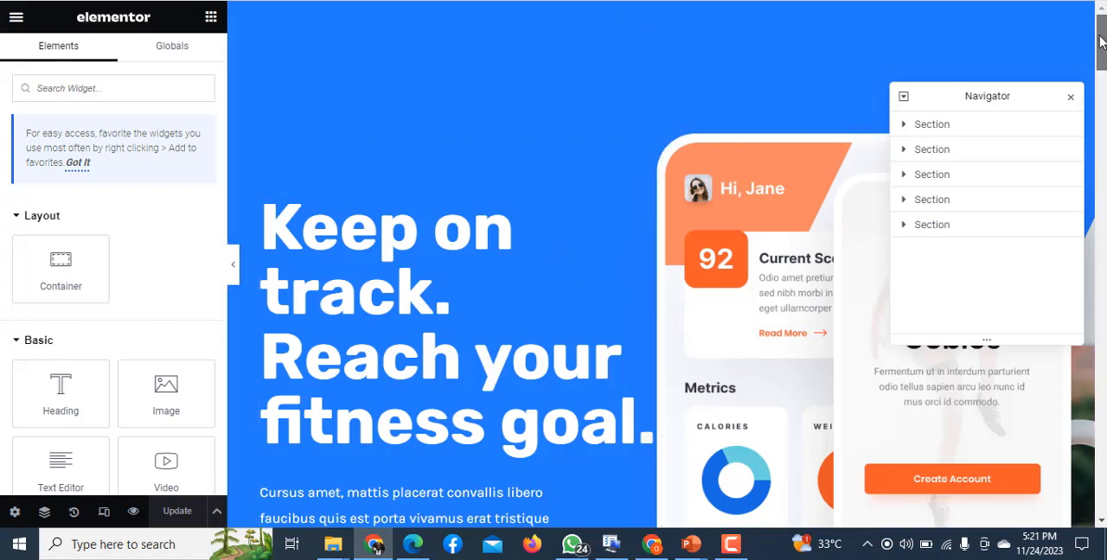
- Convert the hero section headed "Keep on track. Reach your fitness goal." to a container and delete the original section
mouse_move(1100, 47)
mouse_down()
mouse_move(1100, 130)
mouse_move(1101, 57)
mouse_up()
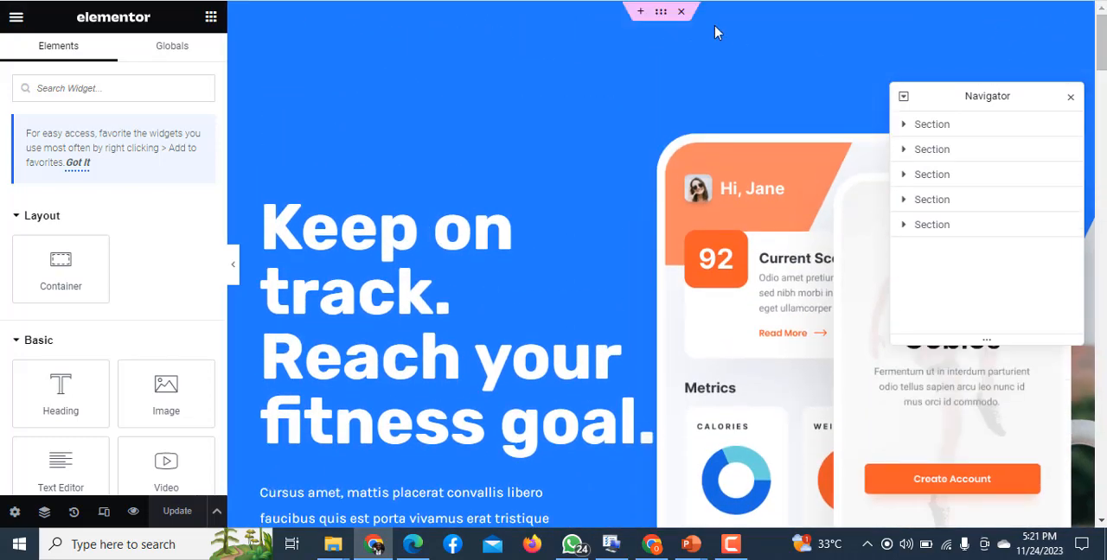
click(663, 15)
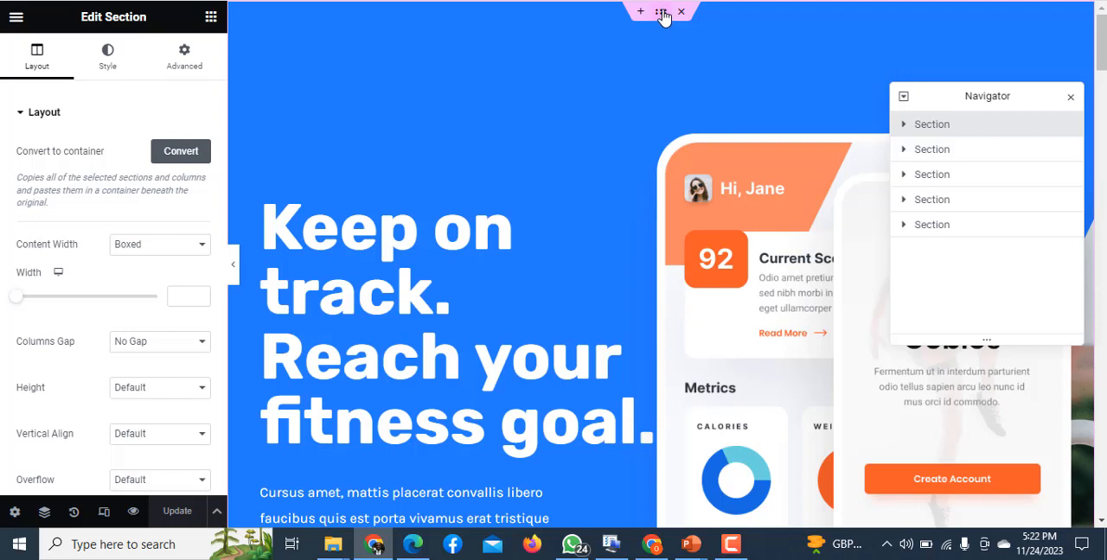
click(183, 153)
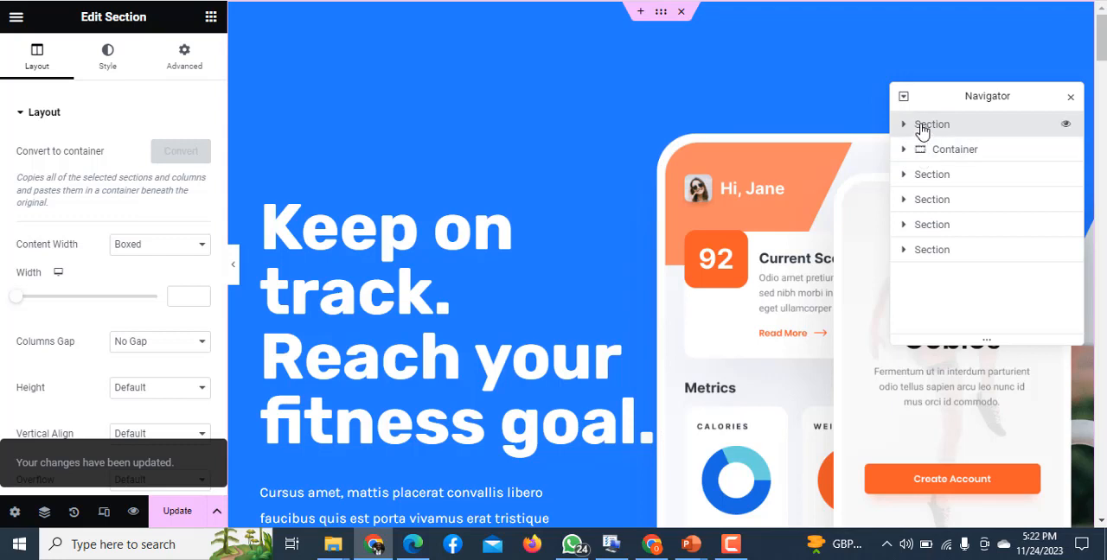
key(Delete)
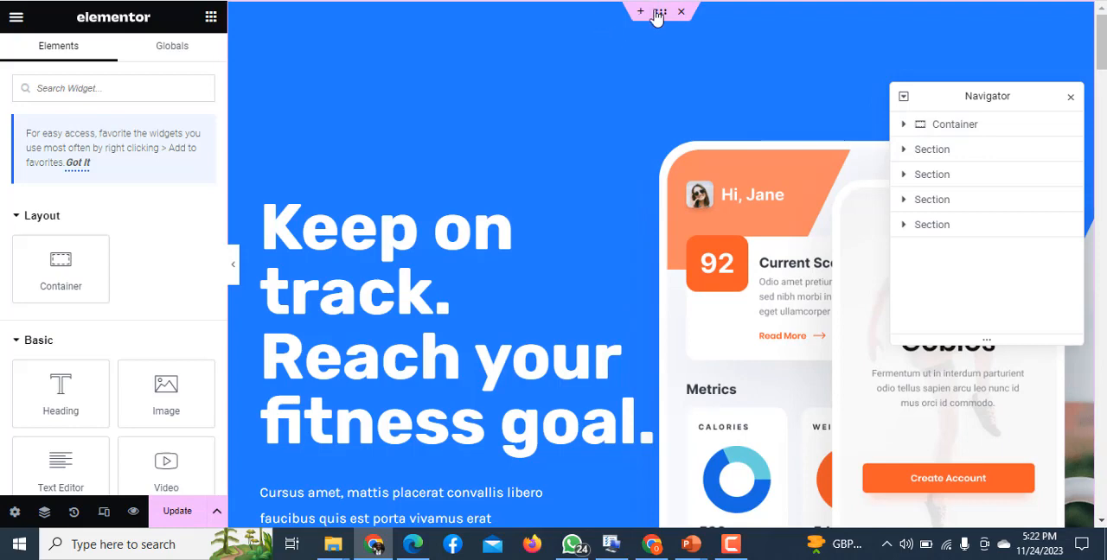
- Examine the converted hero container's layout settings and its content down to the social icons
click(658, 14)
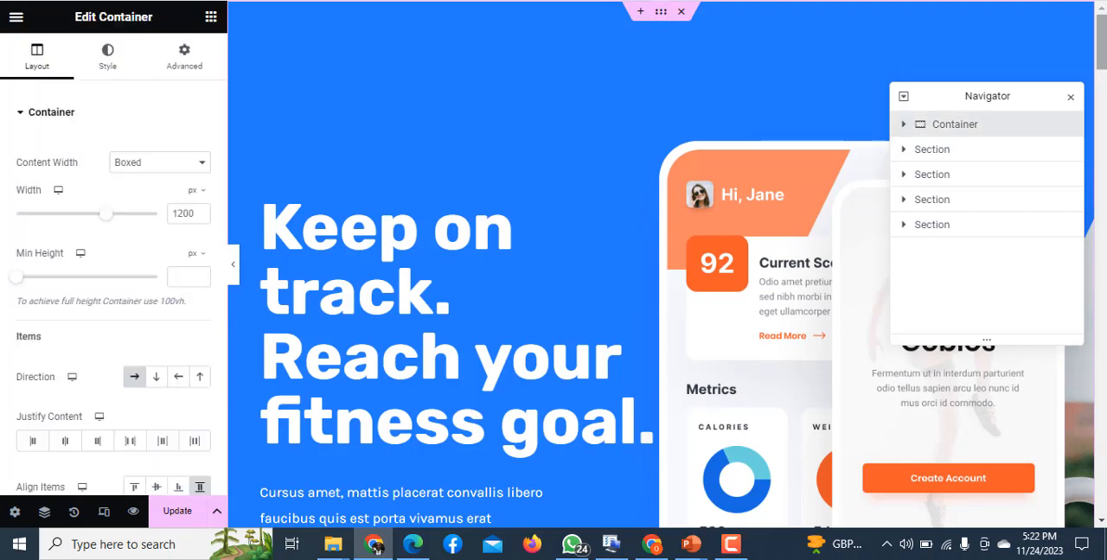
scroll(660, 259, down, 7)
scroll(675, 282, up, 3)
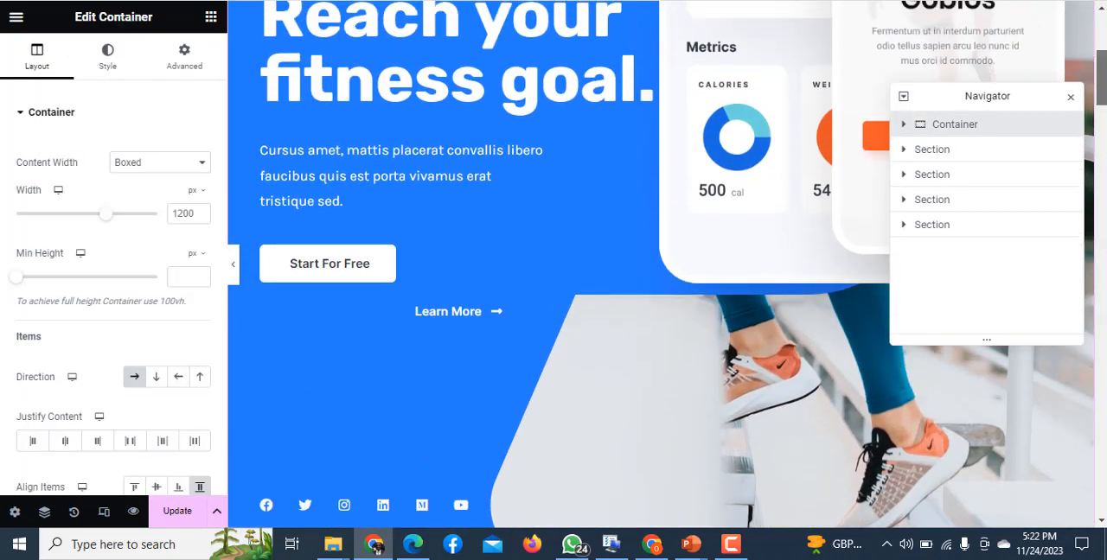
scroll(675, 282, down, 2)
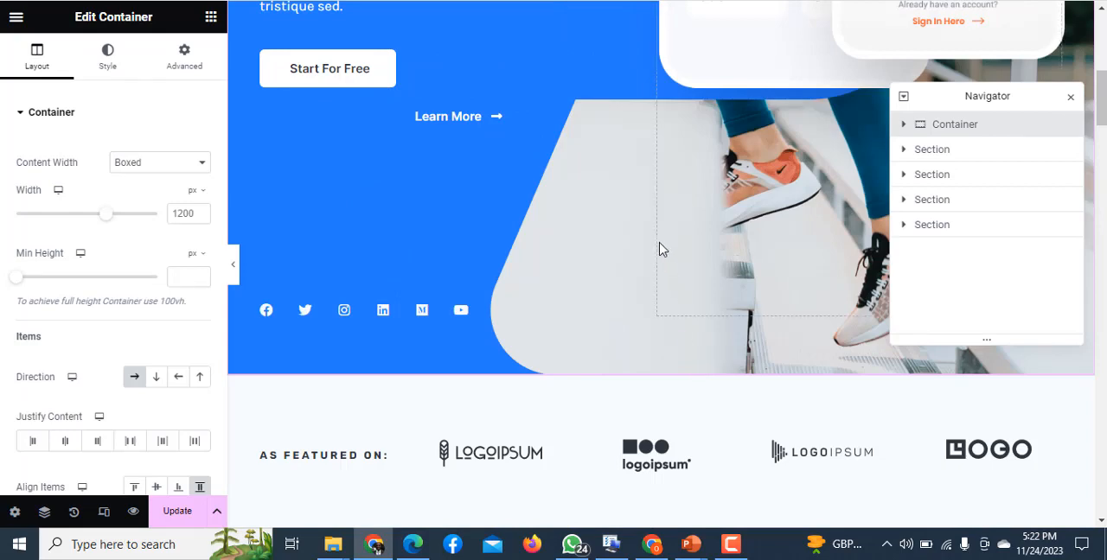
click(747, 255)
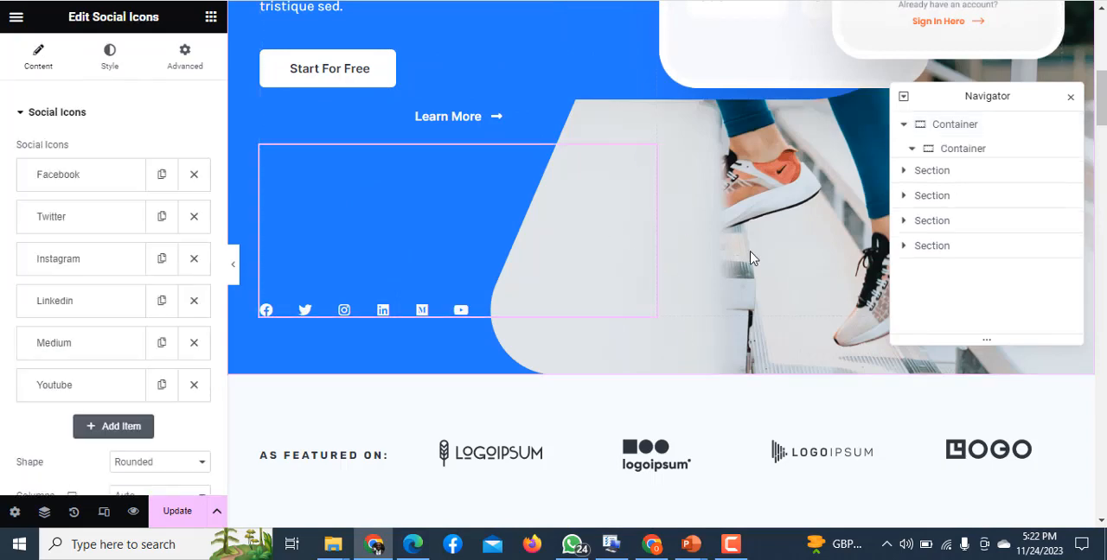
drag(1101, 93, 1093, 49)
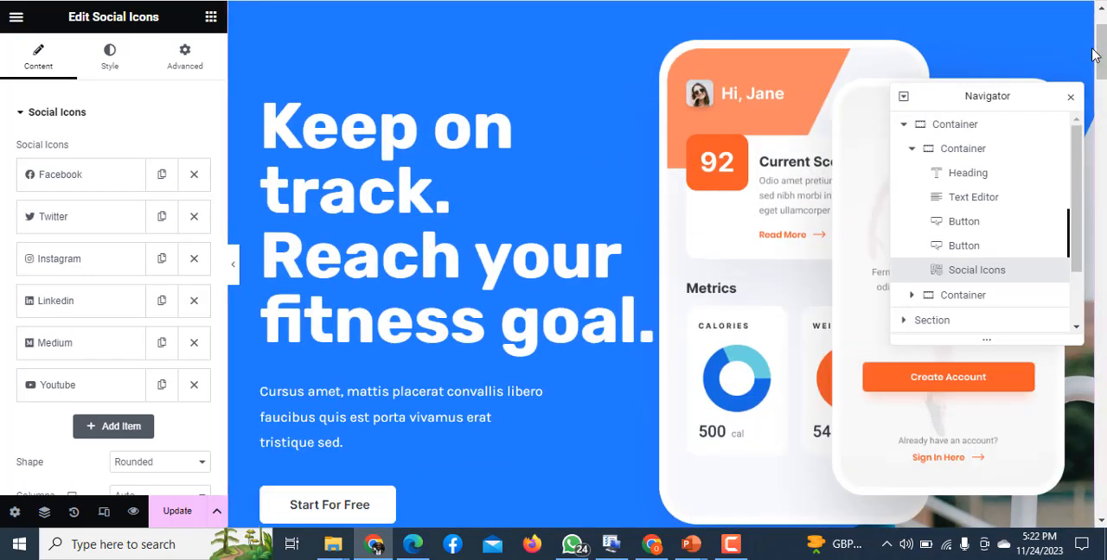
- Undo the deletion of the original hero section and delete it again, keeping the converted container
key(ctrl+z)
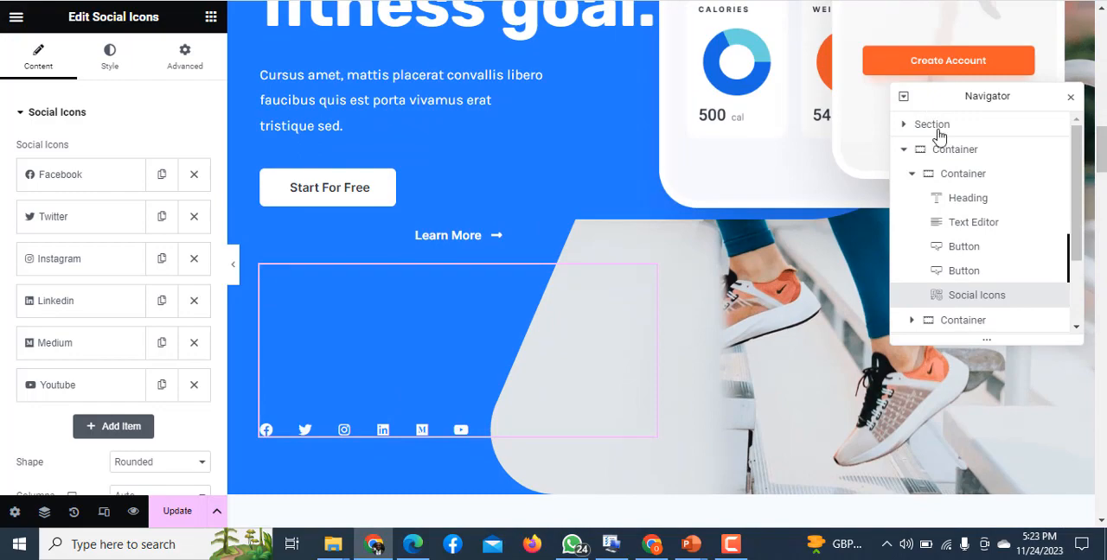
click(937, 134)
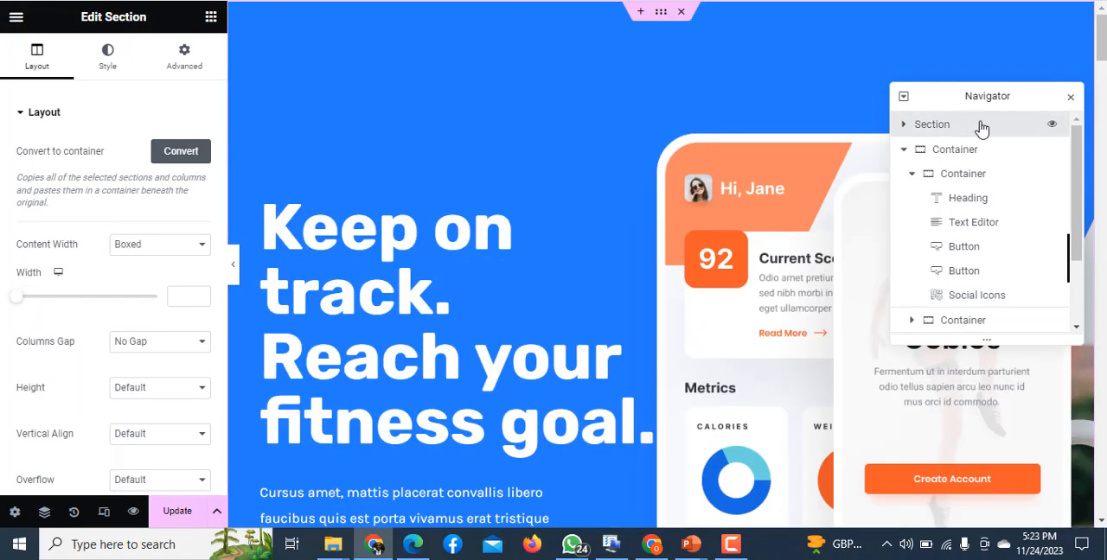
key(Delete)
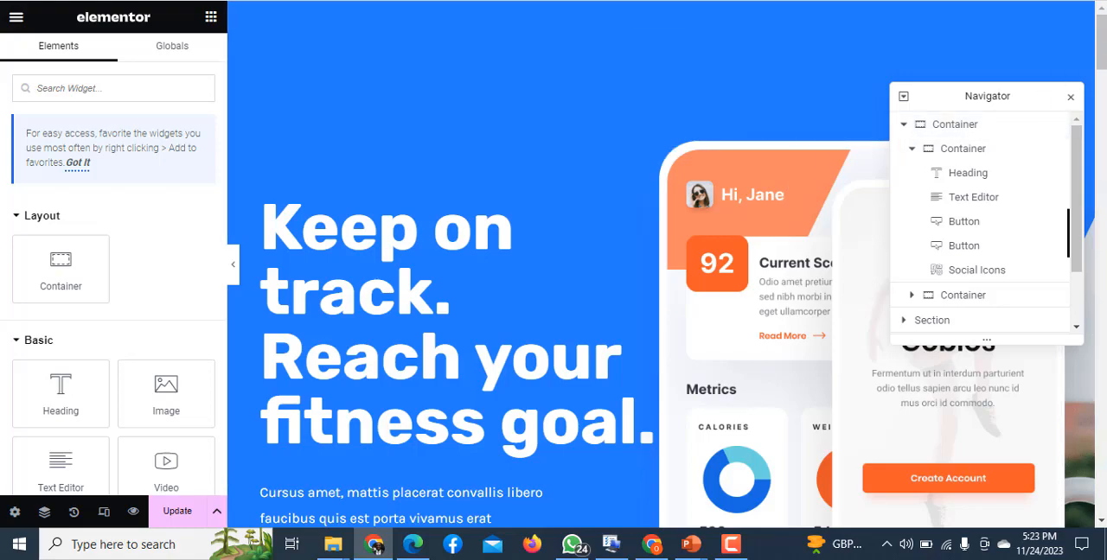
- Delete the "As featured on" logo section below the hero container
drag(1100, 47, 1100, 127)
mouse_move(695, 118)
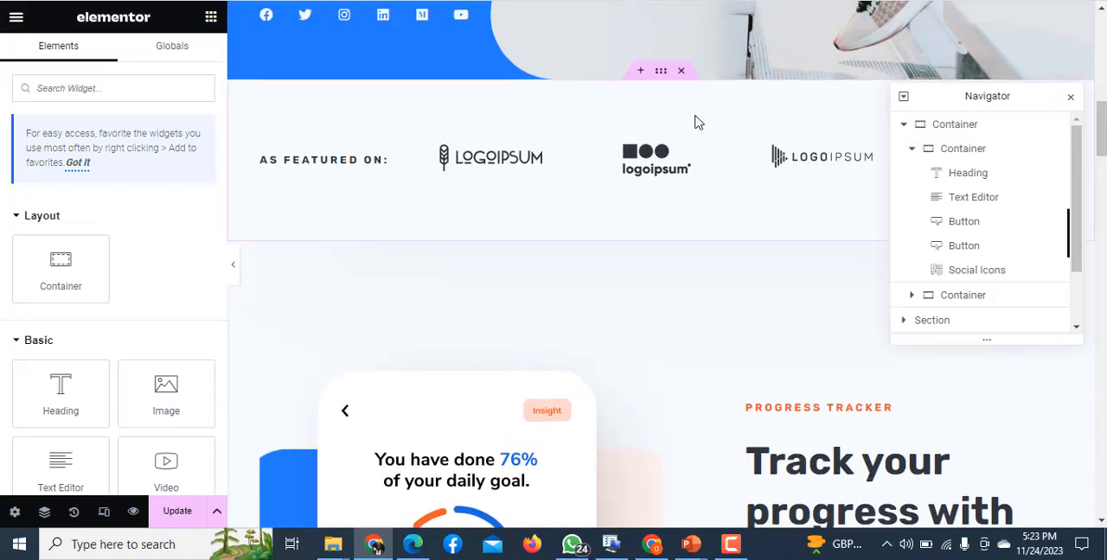
click(682, 73)
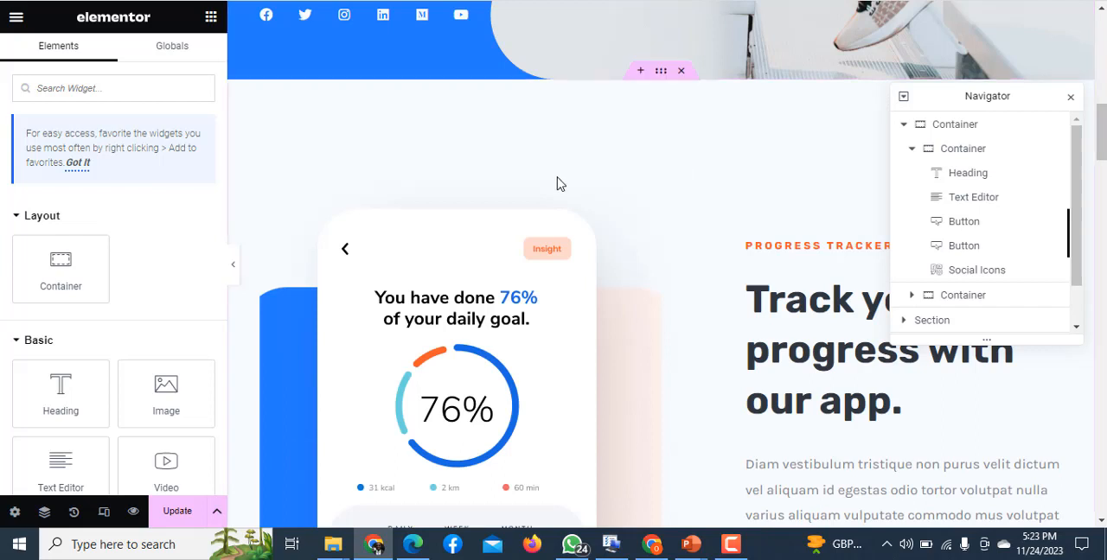
- Convert the "Progress tracker" section to a container and delete the original section
click(660, 73)
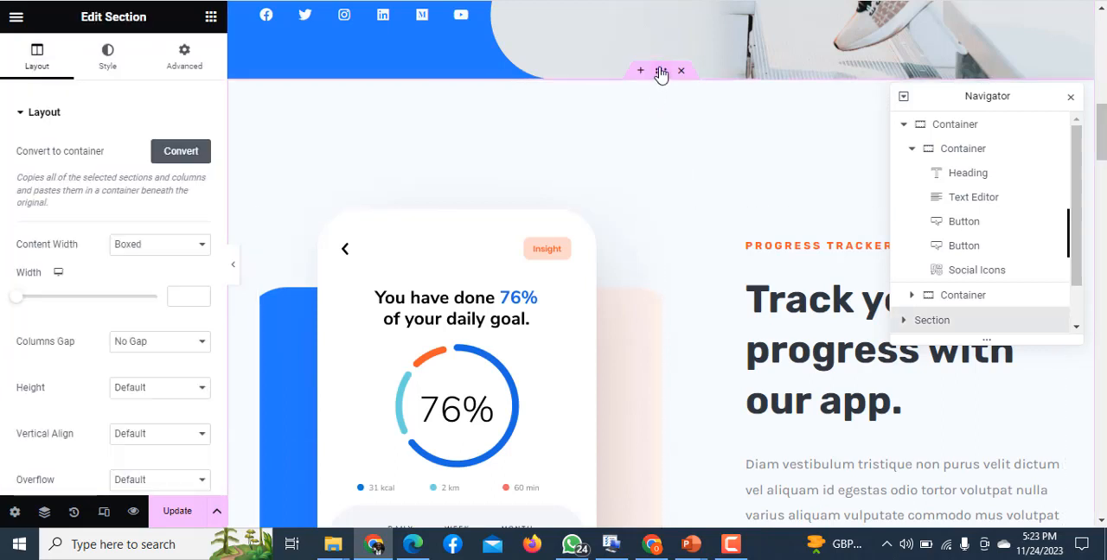
click(183, 152)
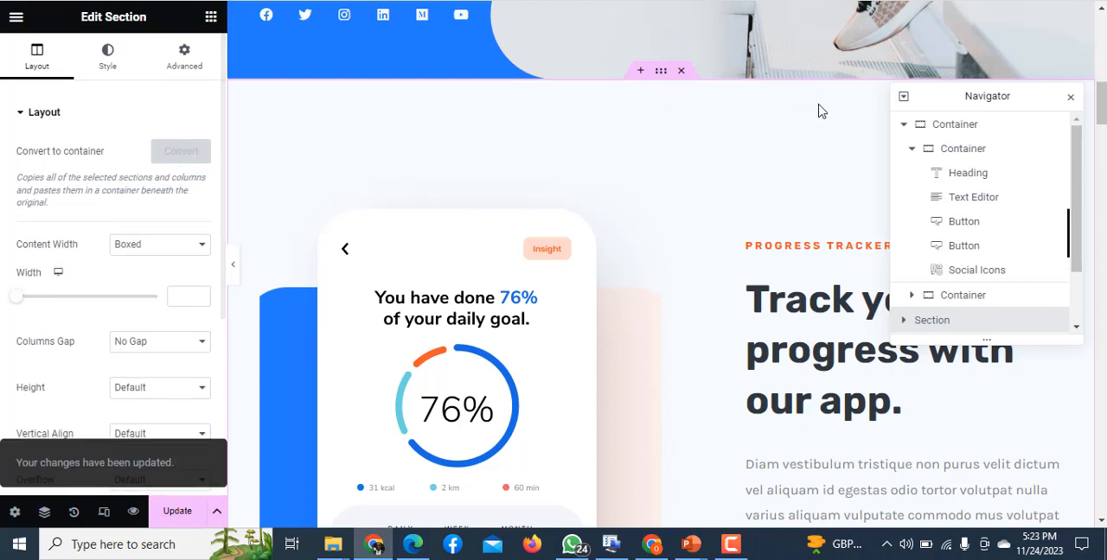
click(905, 126)
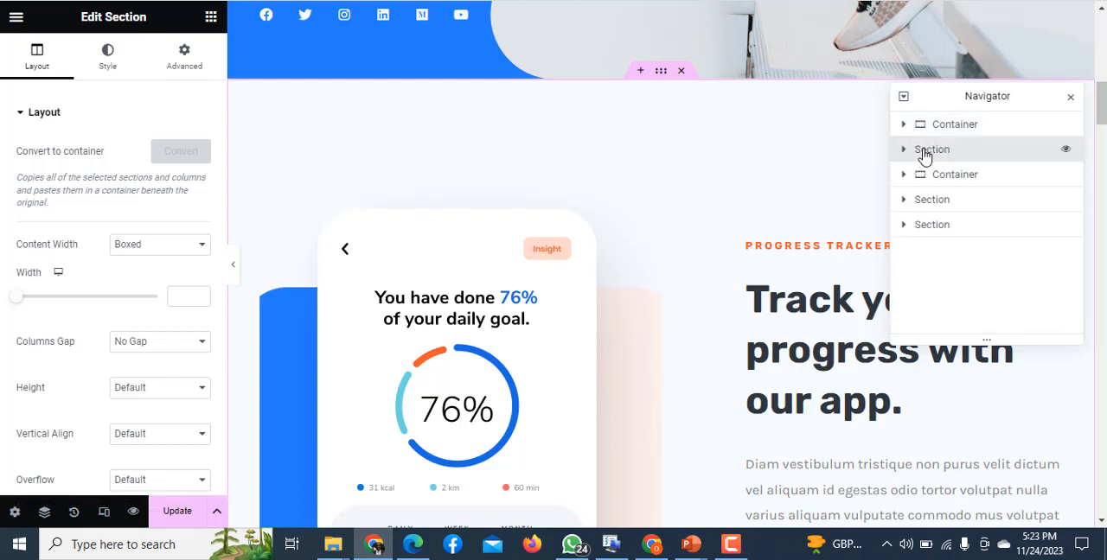
key(Delete)
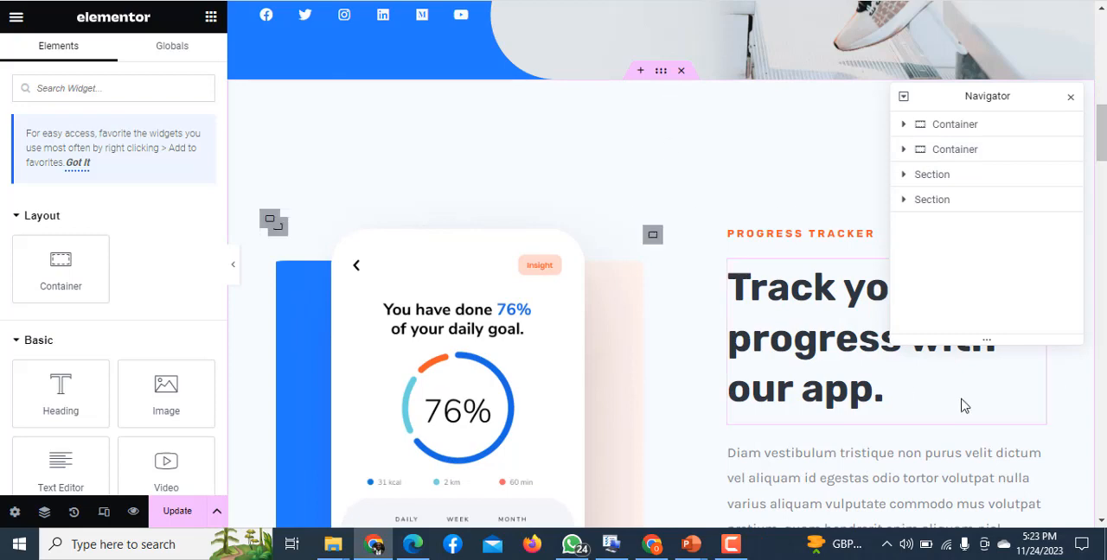
- Convert the features section with the blue icon boxes to a container and delete the original section
drag(1102, 127, 1103, 202)
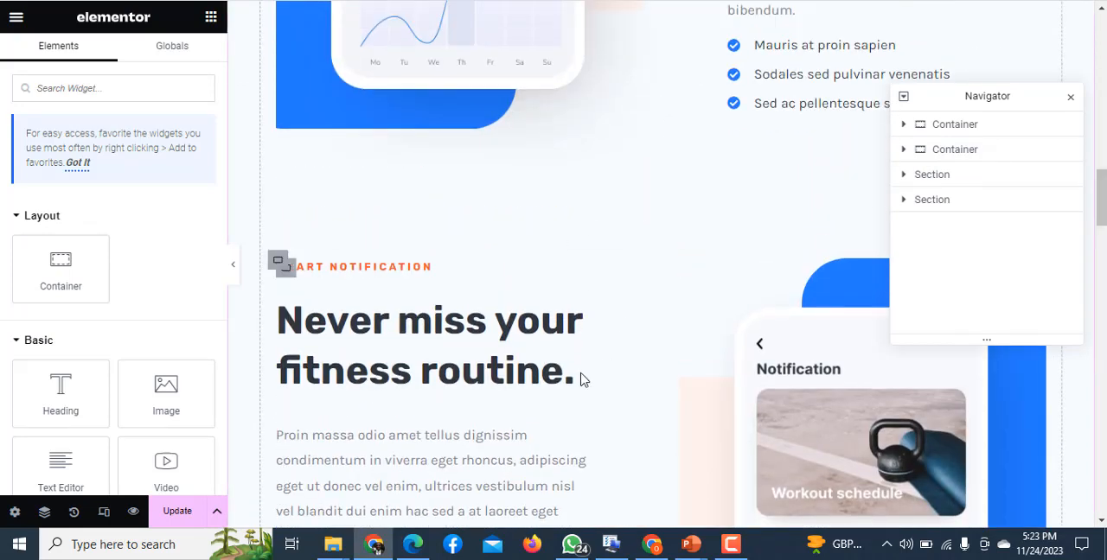
scroll(644, 260, down, 8)
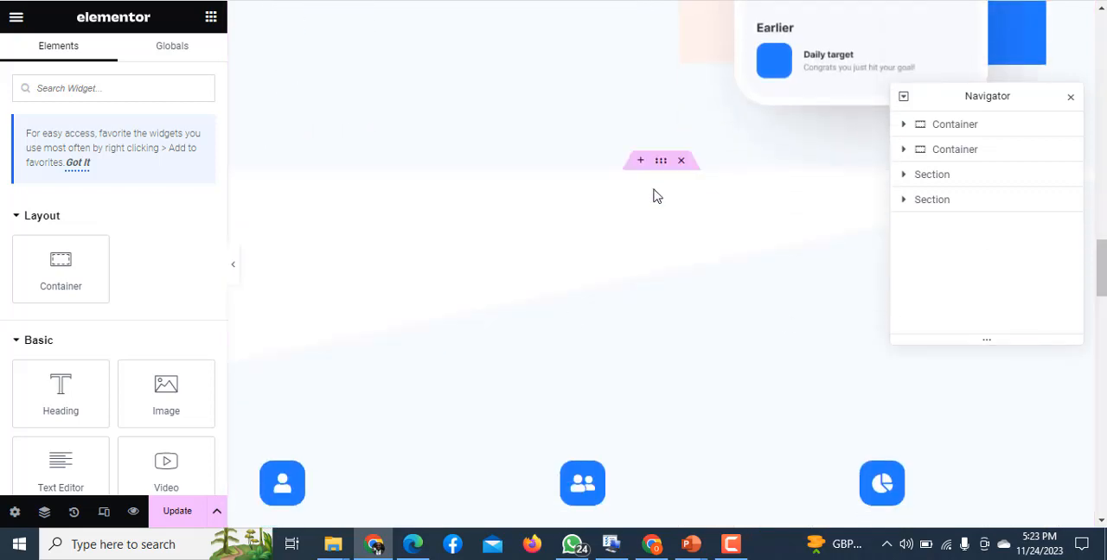
click(662, 162)
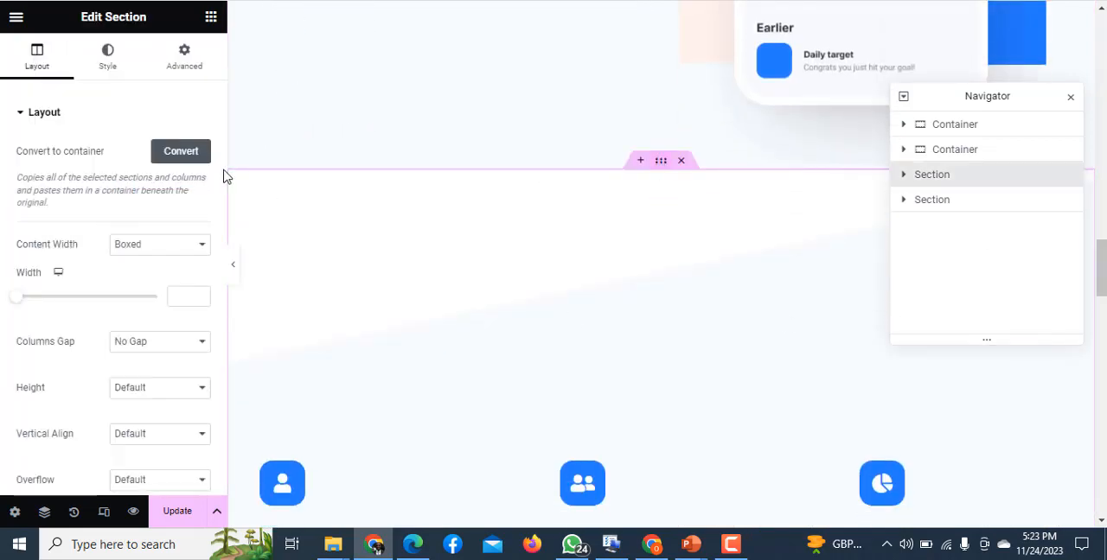
click(178, 156)
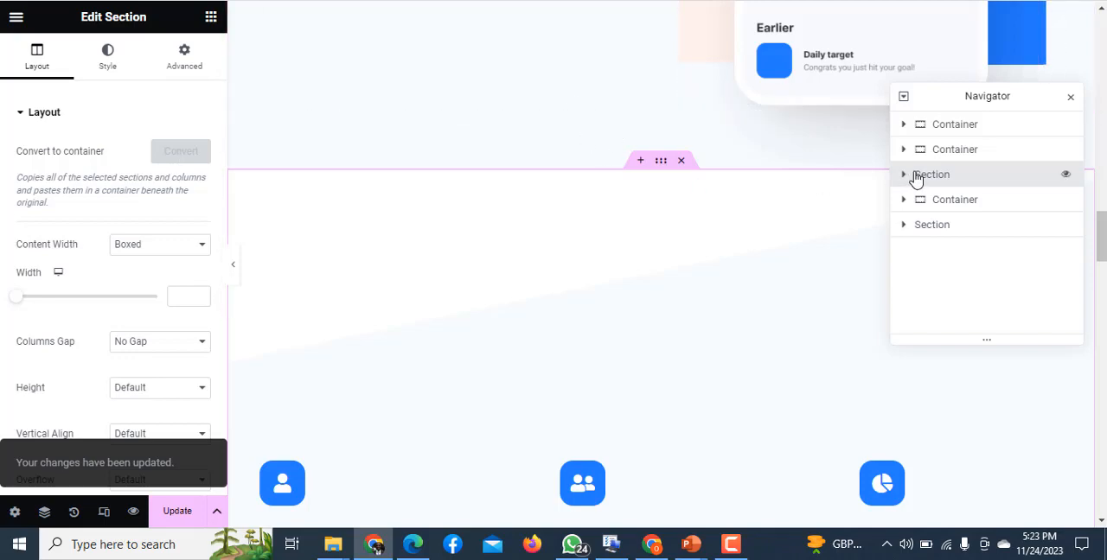
drag(1100, 227, 1062, 285)
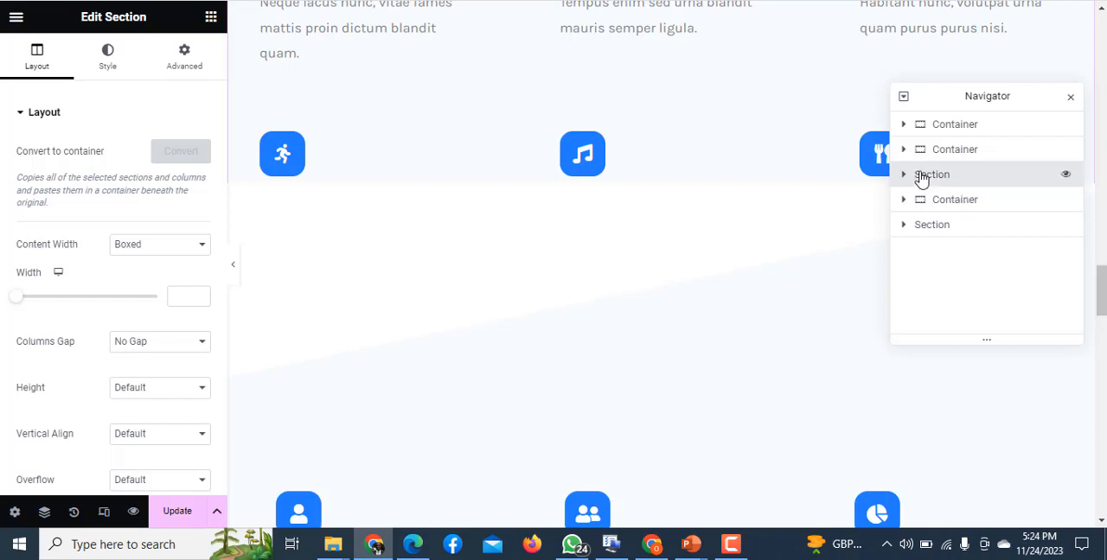
key(Delete)
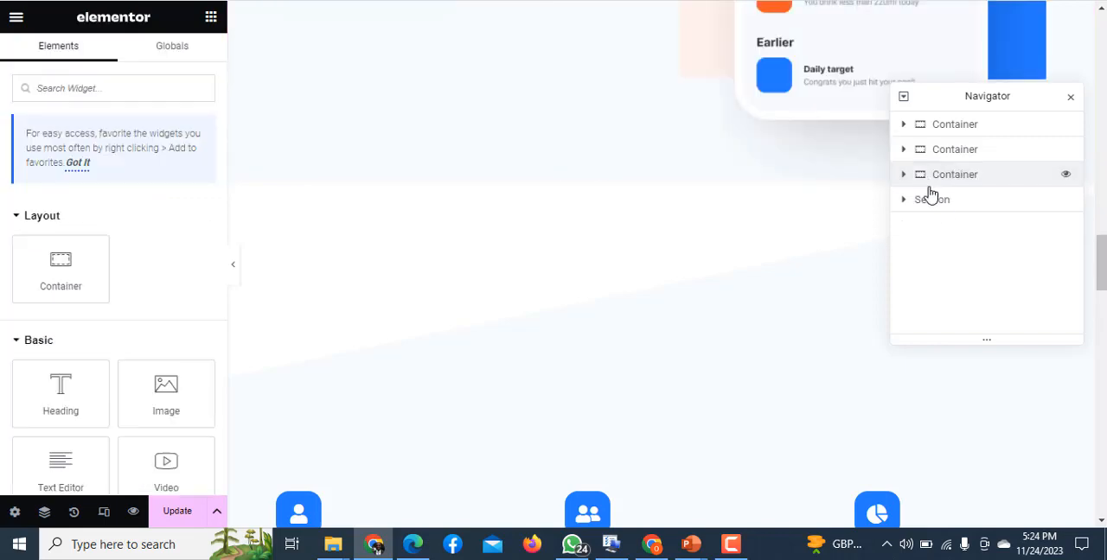
- Convert the last section, with the dark slanted background, to a container and delete the original section
click(943, 199)
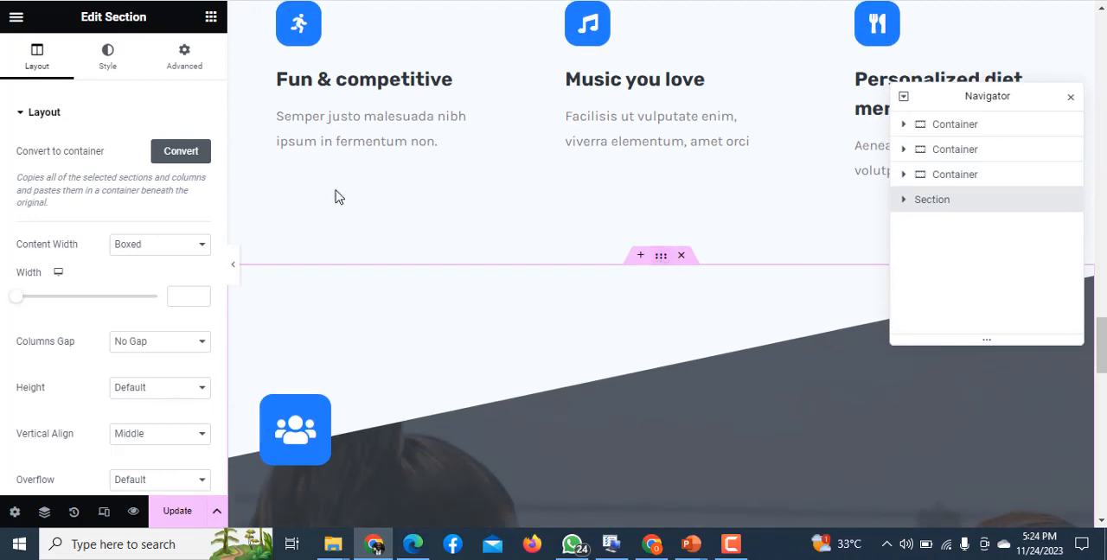
click(180, 154)
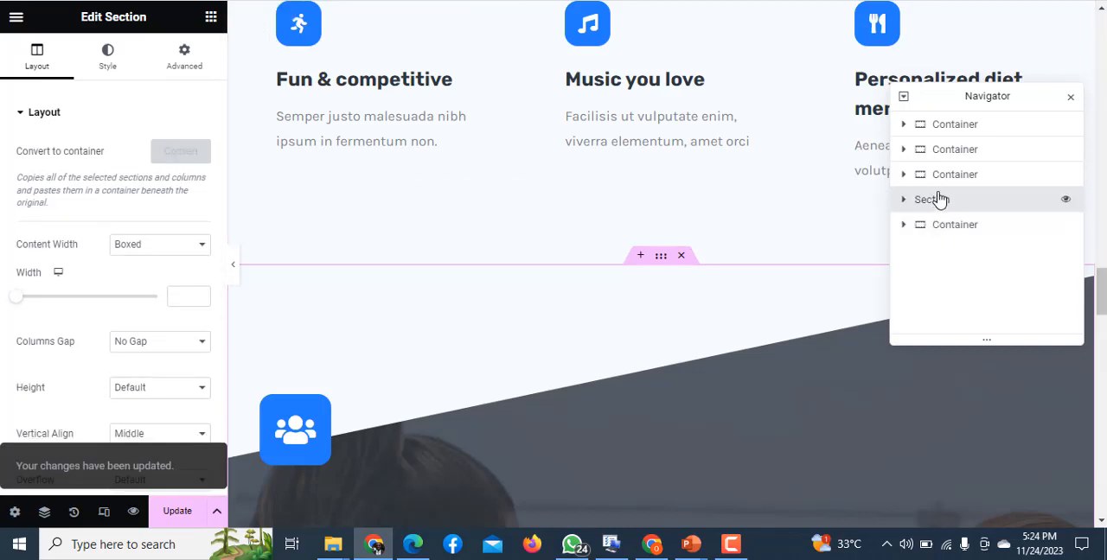
key(Delete)
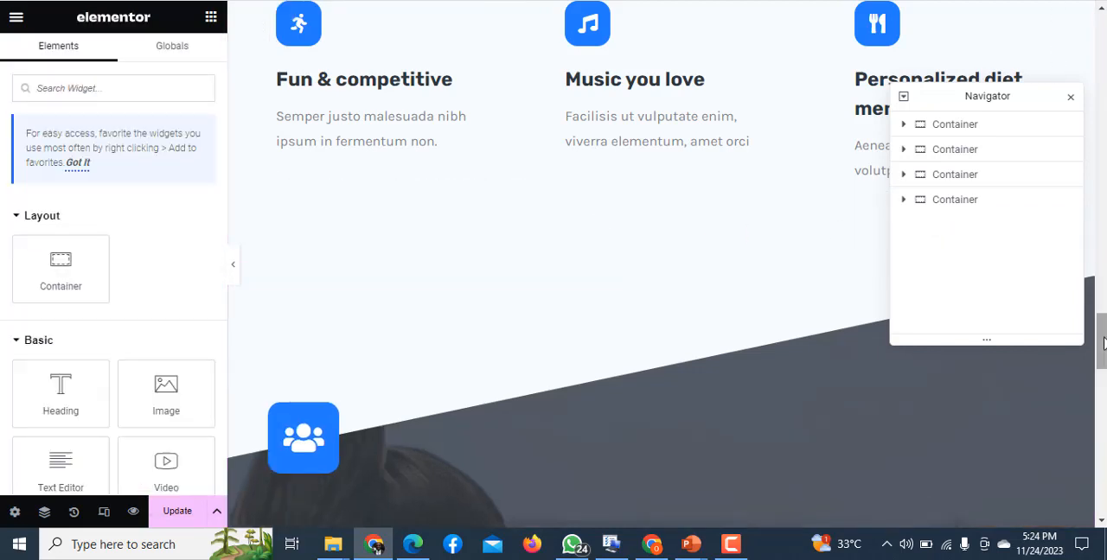
- Append the word "The" to the hero heading's title as a trial and remove it again
drag(1102, 344, 1089, 1)
scroll(788, 243, up, 1)
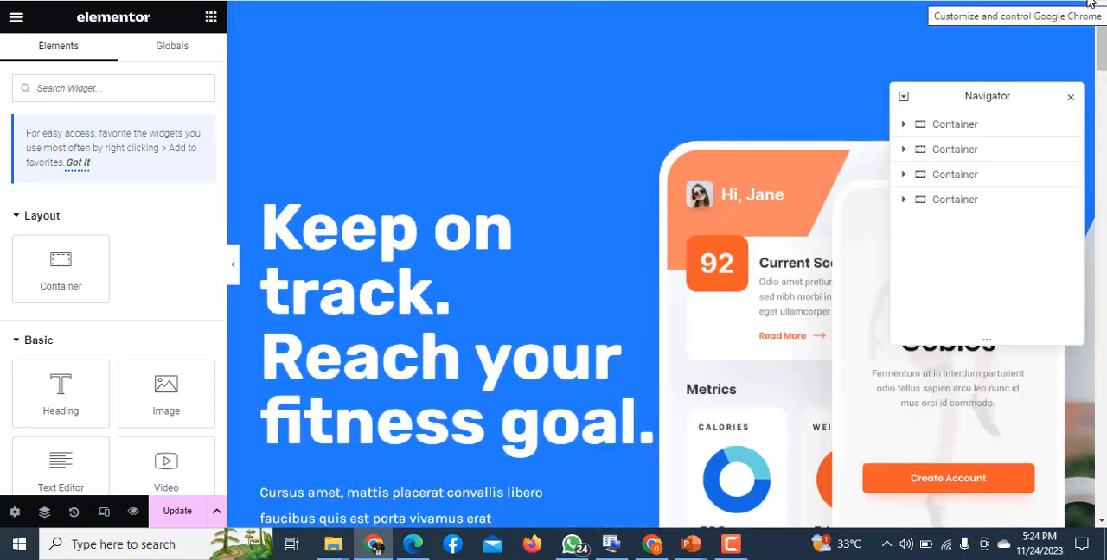
scroll(1077, 62, down, 2)
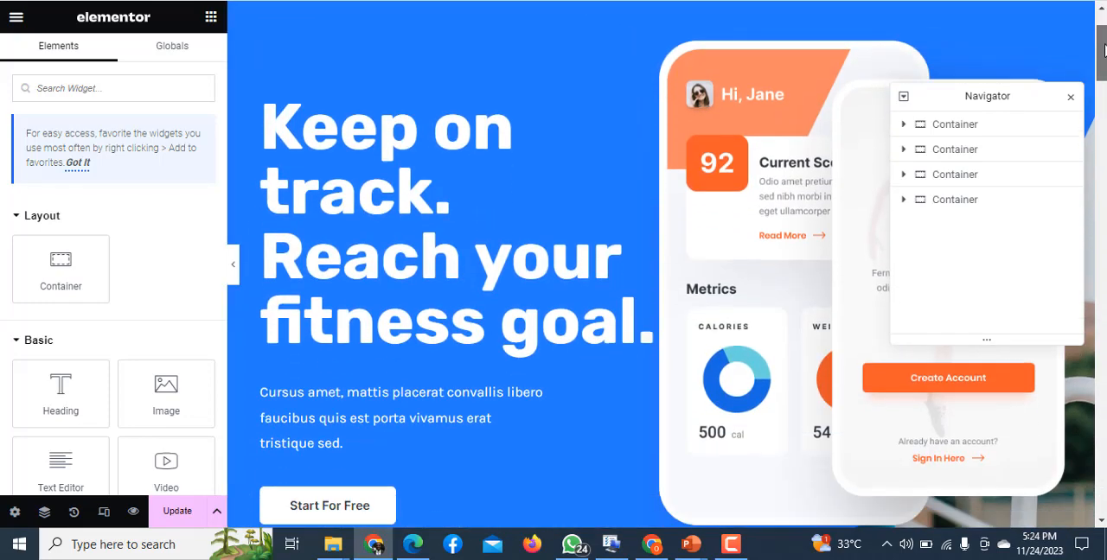
click(394, 266)
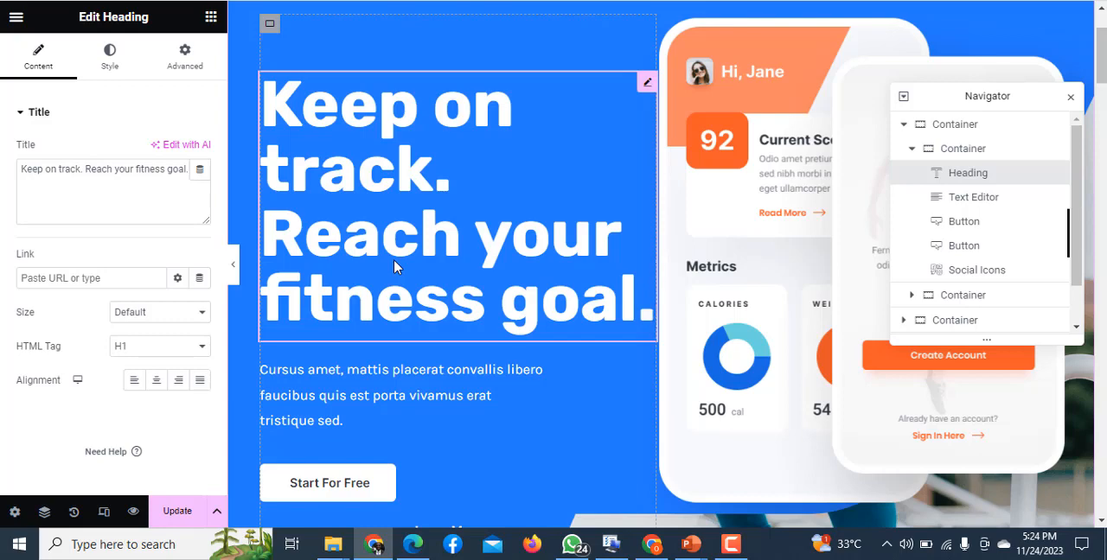
click(395, 265)
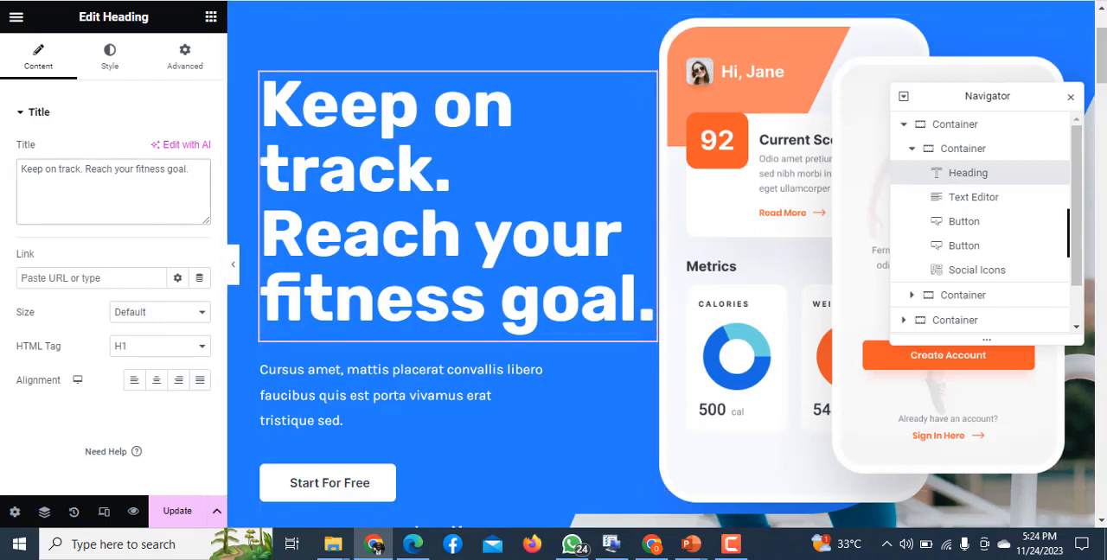
click(192, 169)
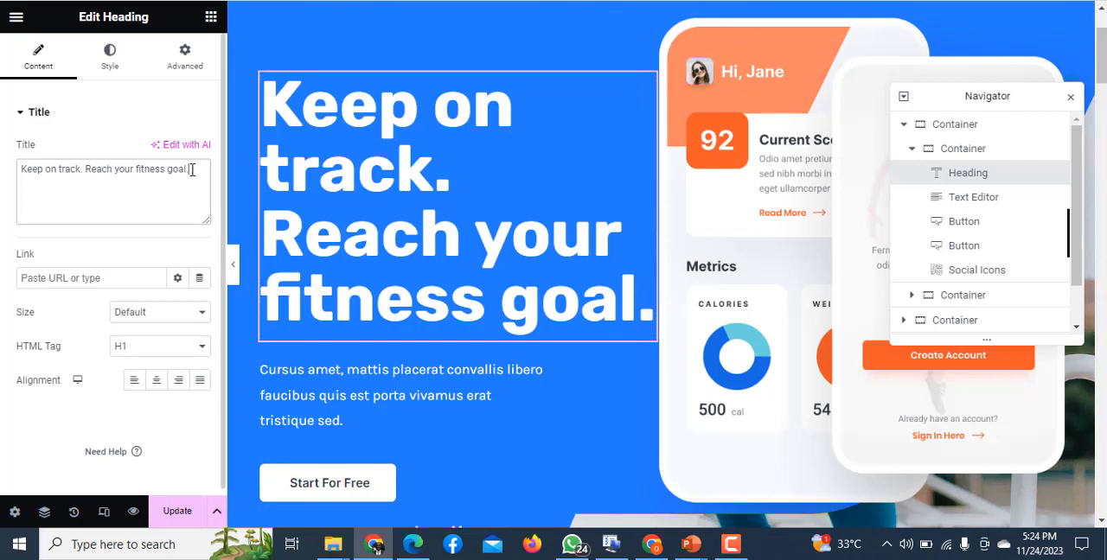
text(The)
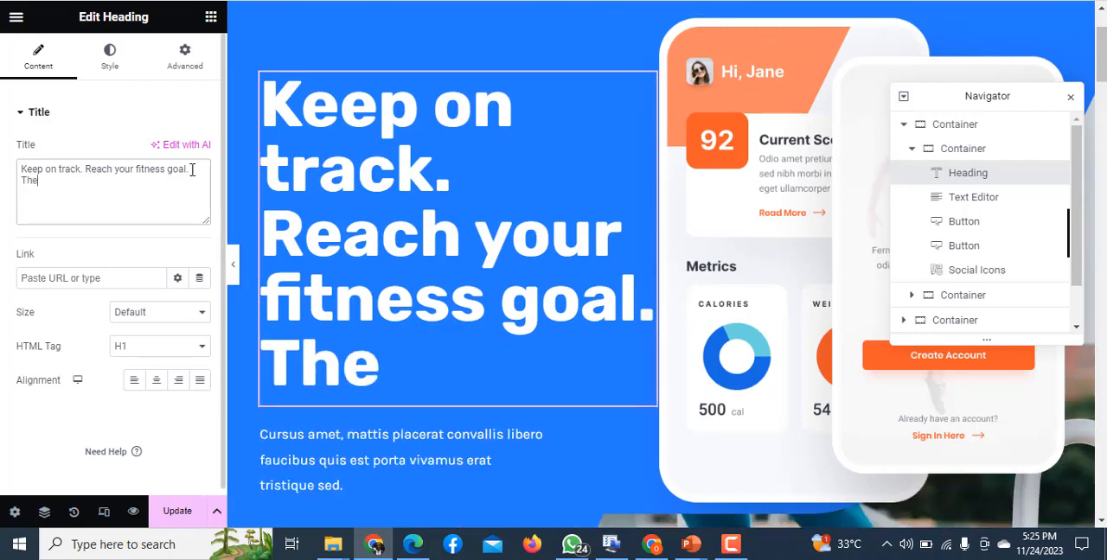
key(BackSpace)
key(BackSpace)
key(BackSpace)
key(BackSpace)
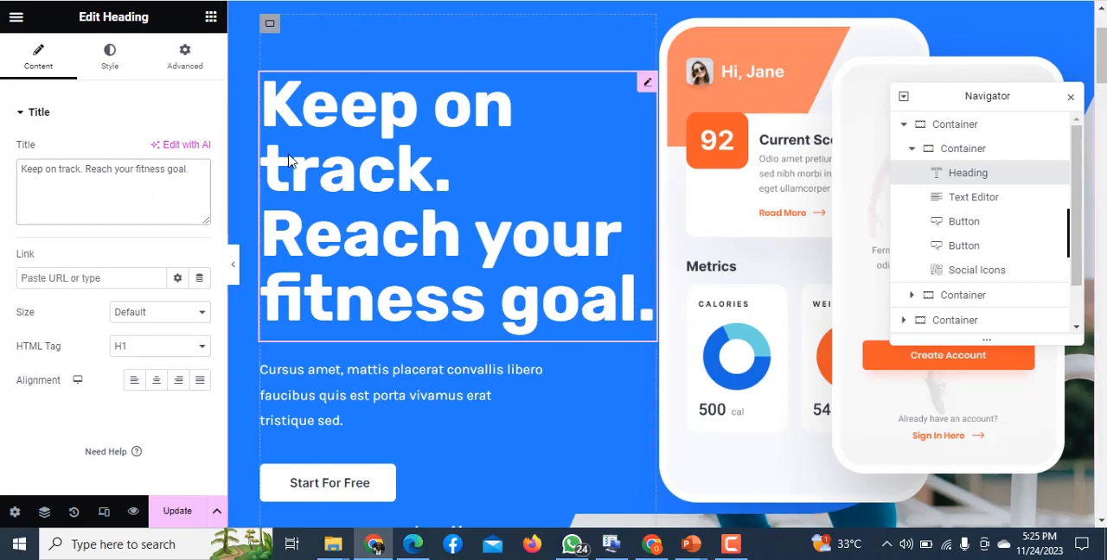
- Examine the hero heading's style settings, including its typography options
click(108, 69)
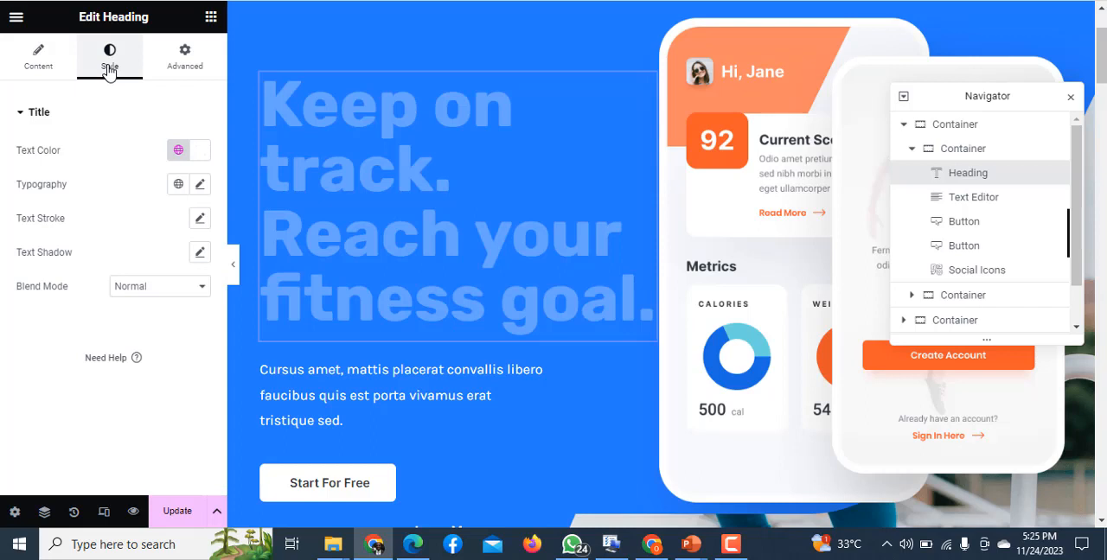
click(201, 186)
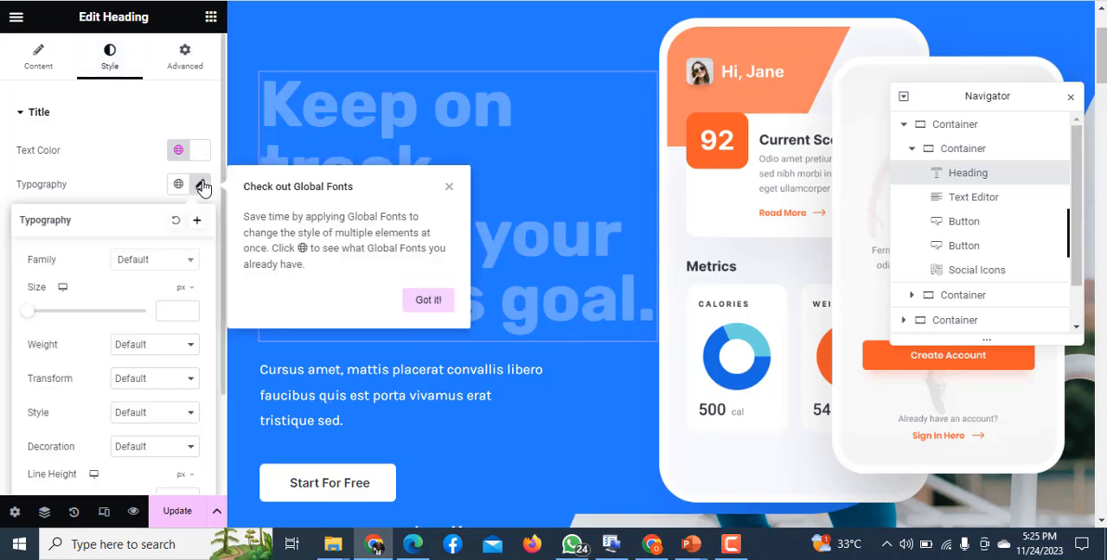
click(121, 181)
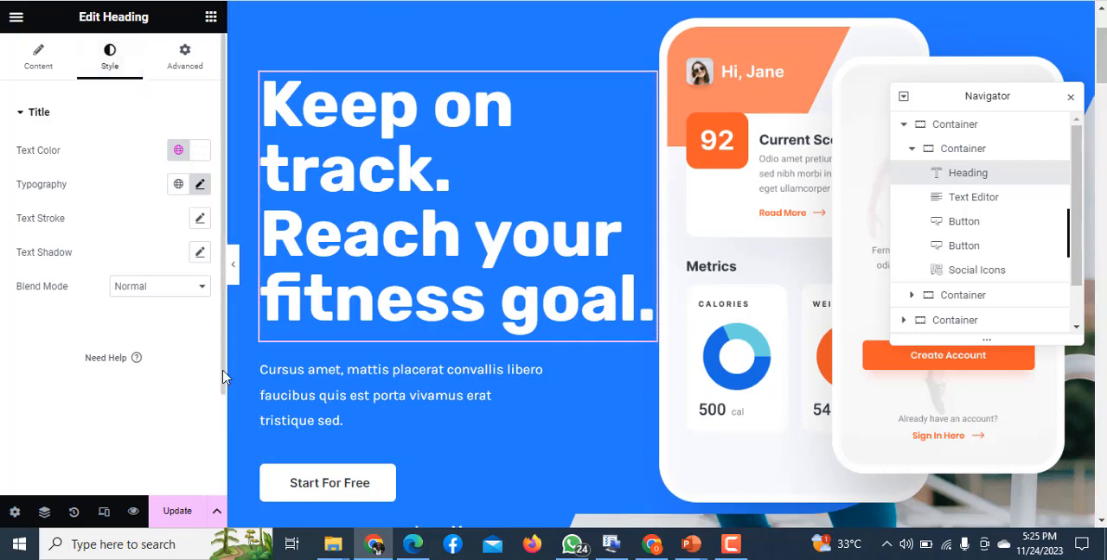
- Select the outer hero container and review its layout, background style and advanced margin and padding settings
click(769, 234)
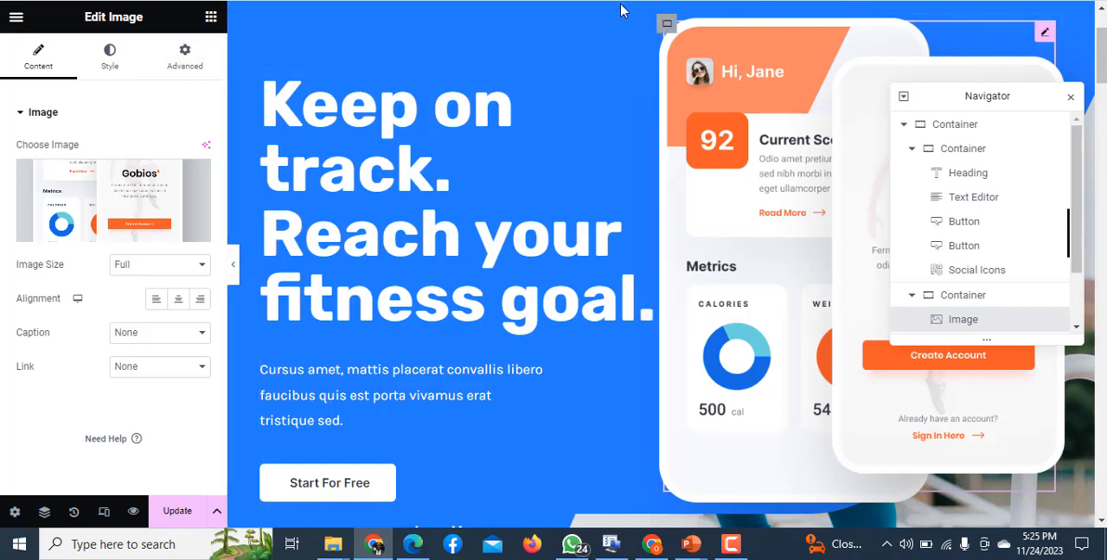
click(948, 126)
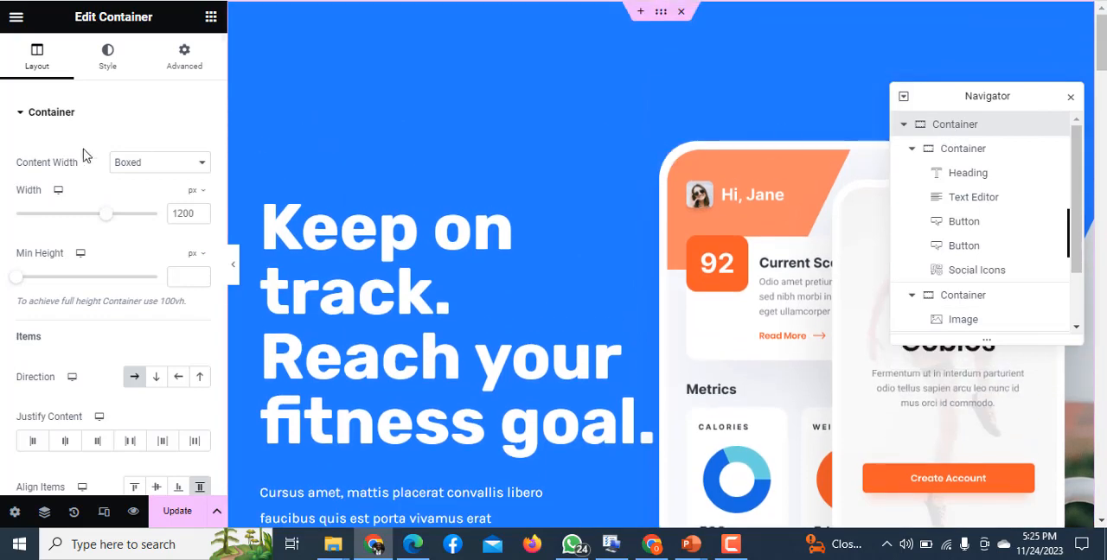
click(98, 66)
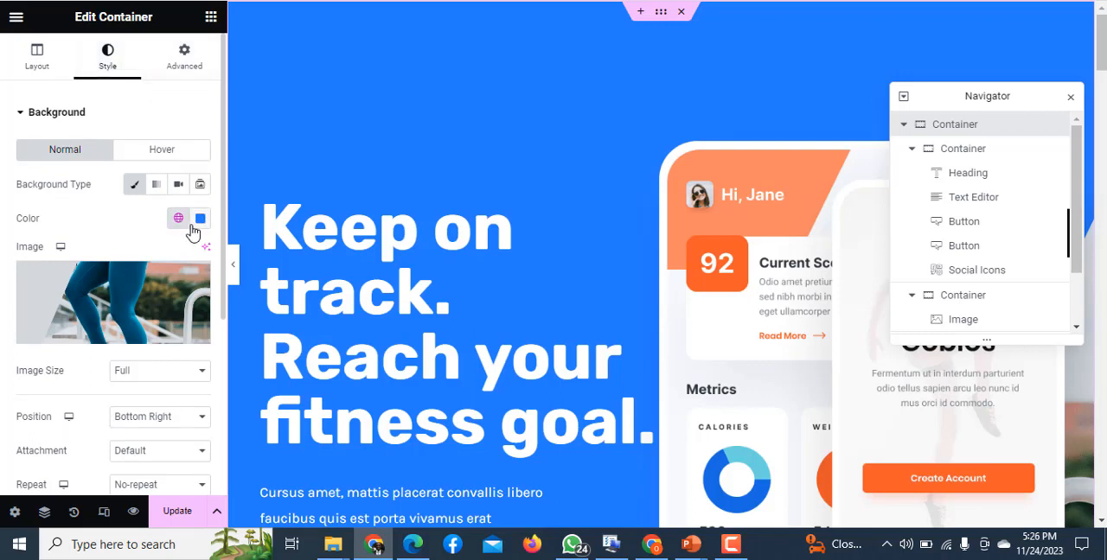
click(182, 73)
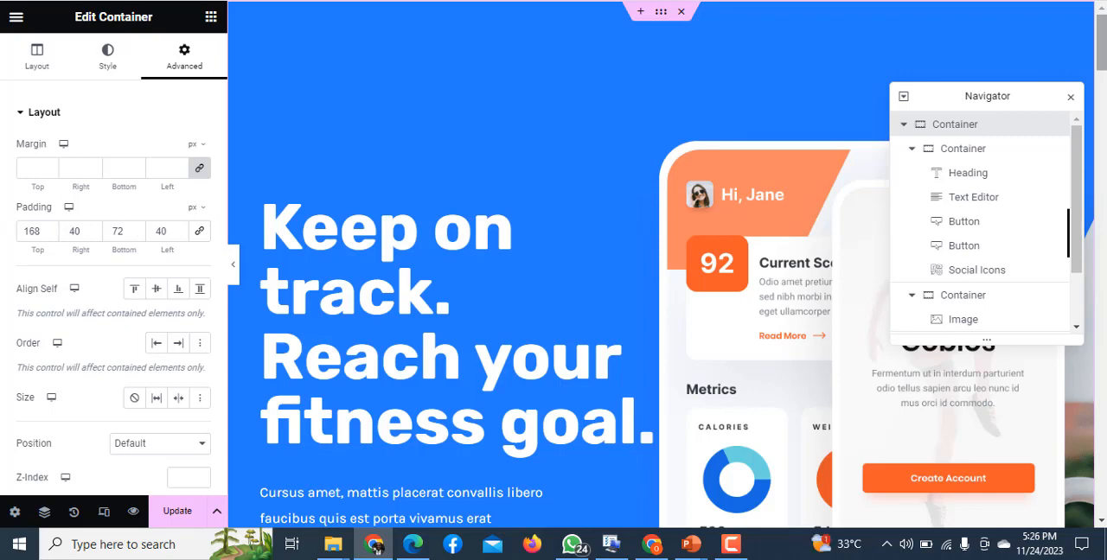
scroll(1102, 44, down, 5)
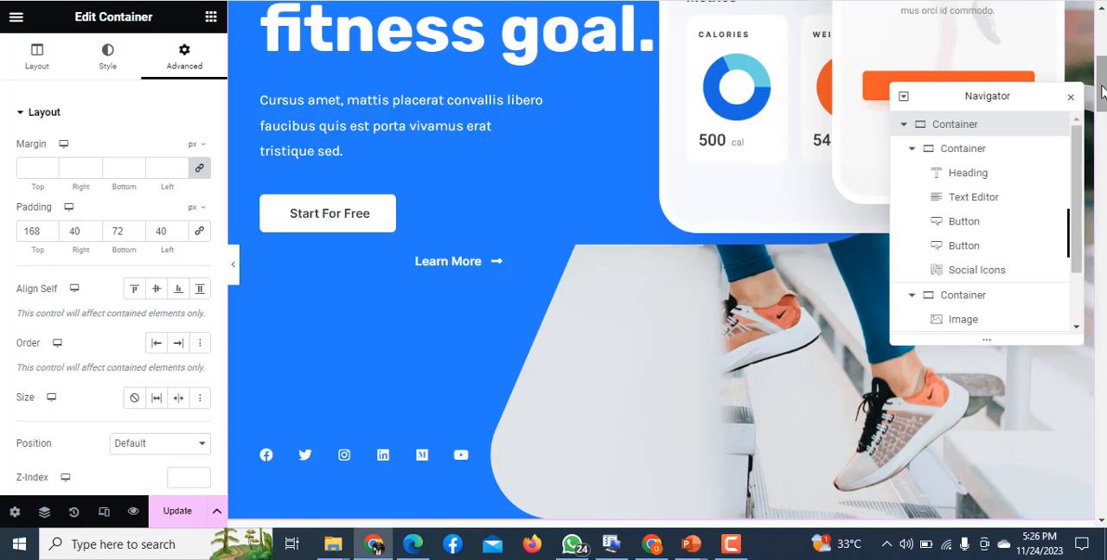
scroll(1101, 69, up, 5)
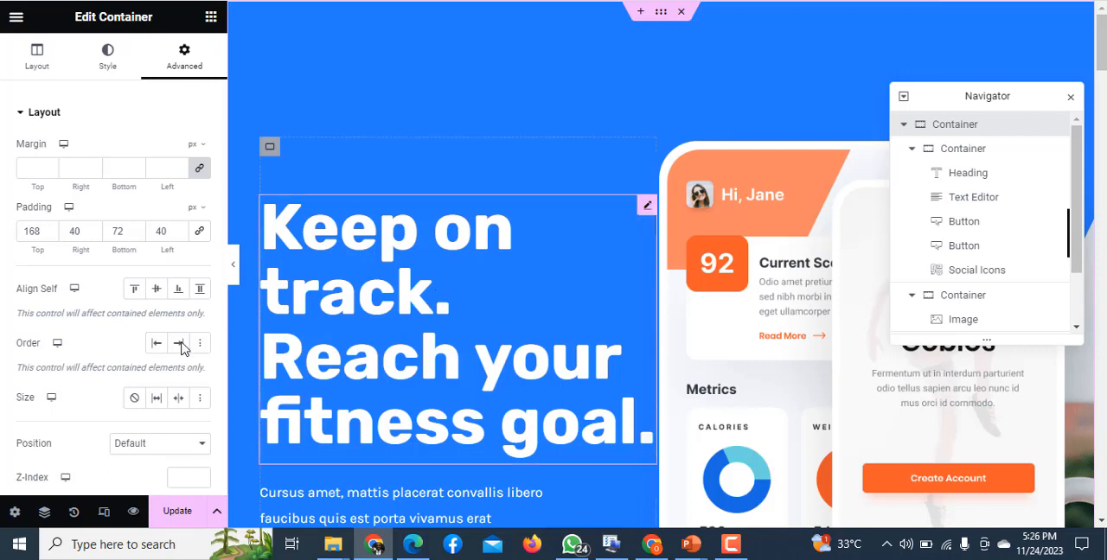
- Preview the page in the mobile responsive view and look through it from start to end
click(106, 514)
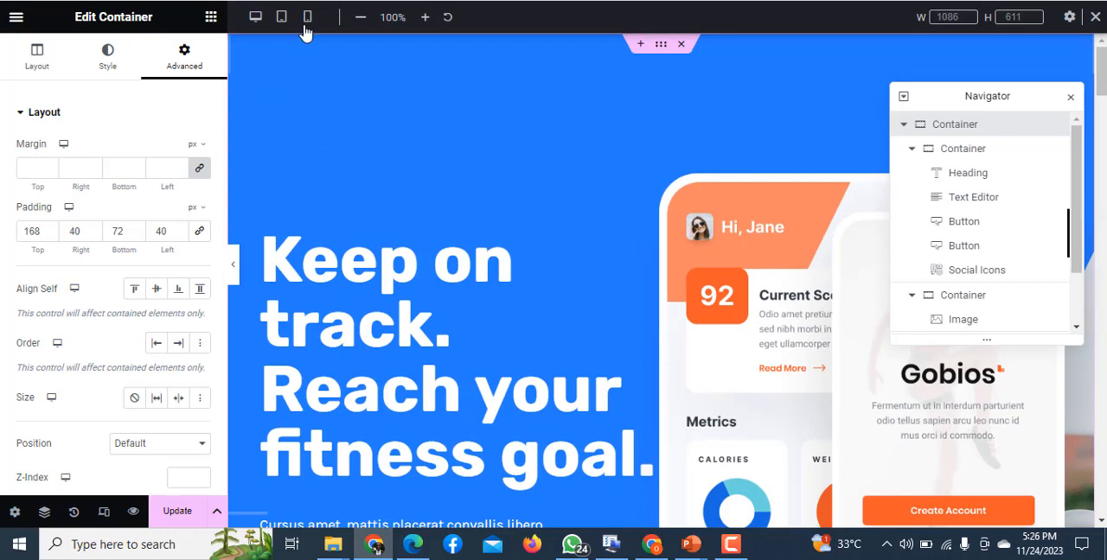
click(307, 19)
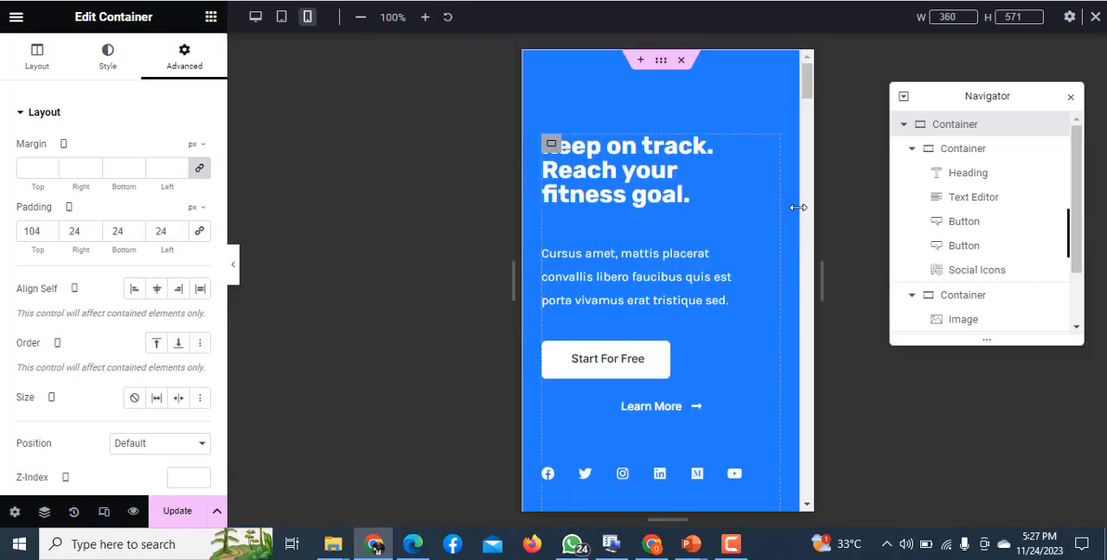
drag(806, 87, 804, 487)
drag(806, 486, 791, 8)
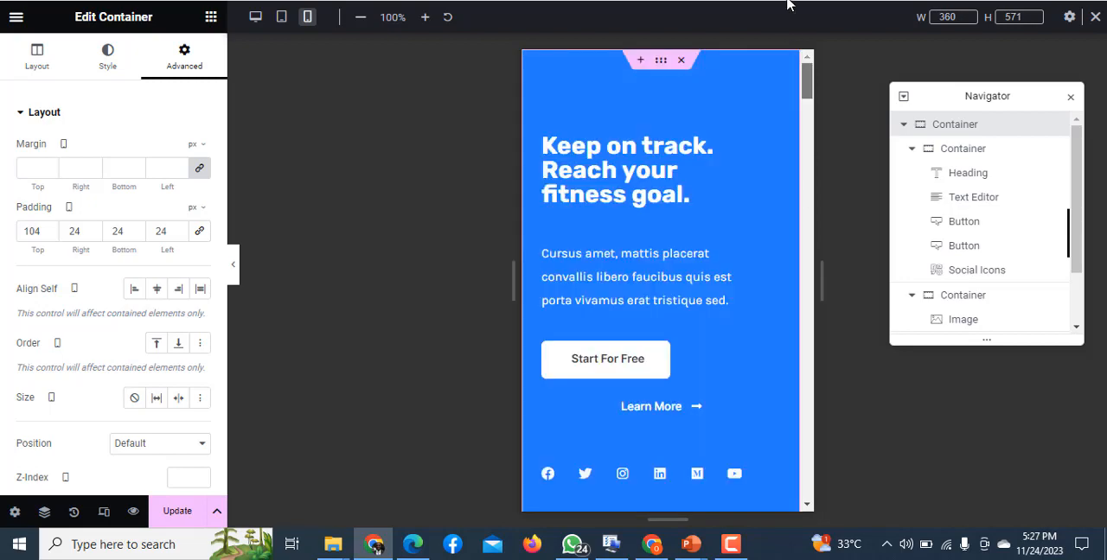
- Preview the page in the tablet responsive view, moving the Navigator aside, and look through its sections
click(282, 21)
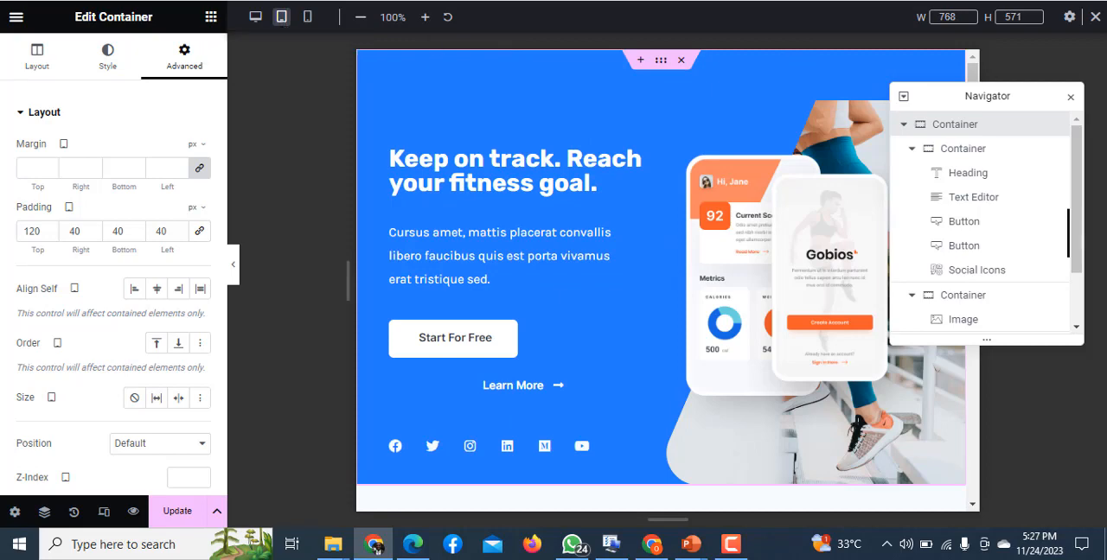
drag(1023, 106, 1030, 130)
scroll(977, 153, down, 4)
scroll(977, 154, down, 15)
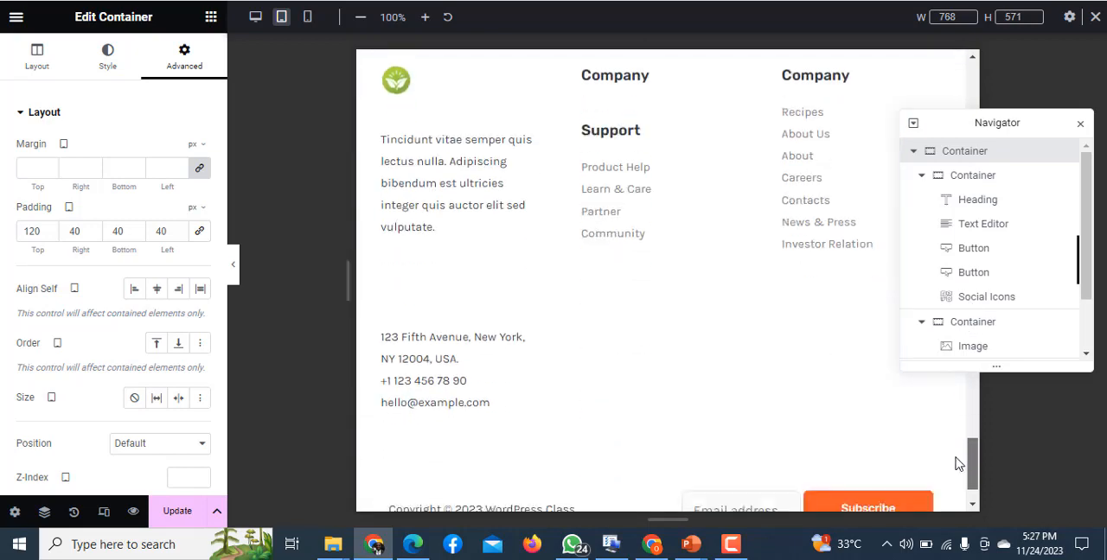
drag(955, 458, 923, 51)
click(989, 459)
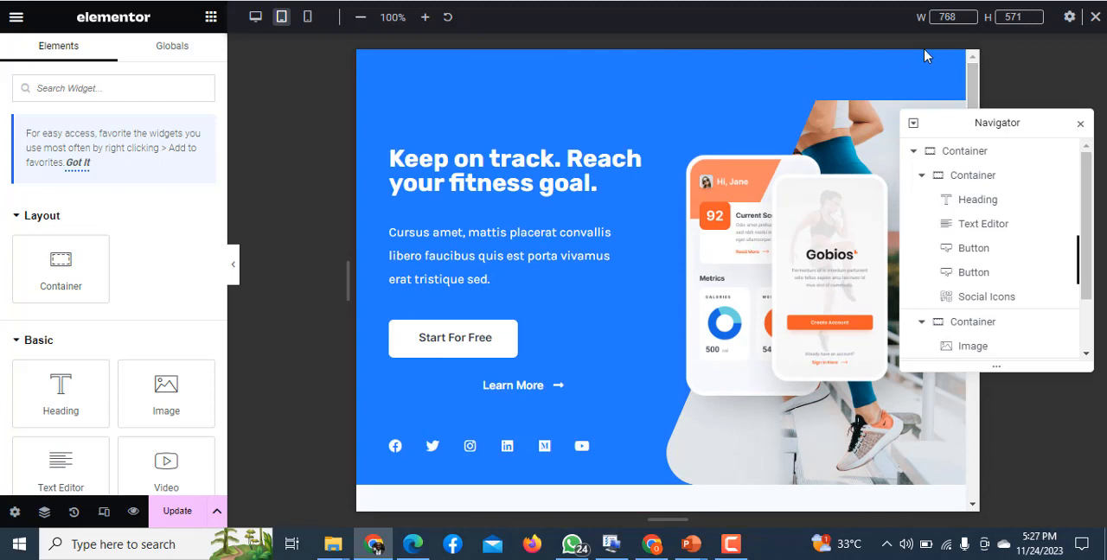
- Return the preview to the desktop view and look through the converted sections down to the fitness community one
click(255, 27)
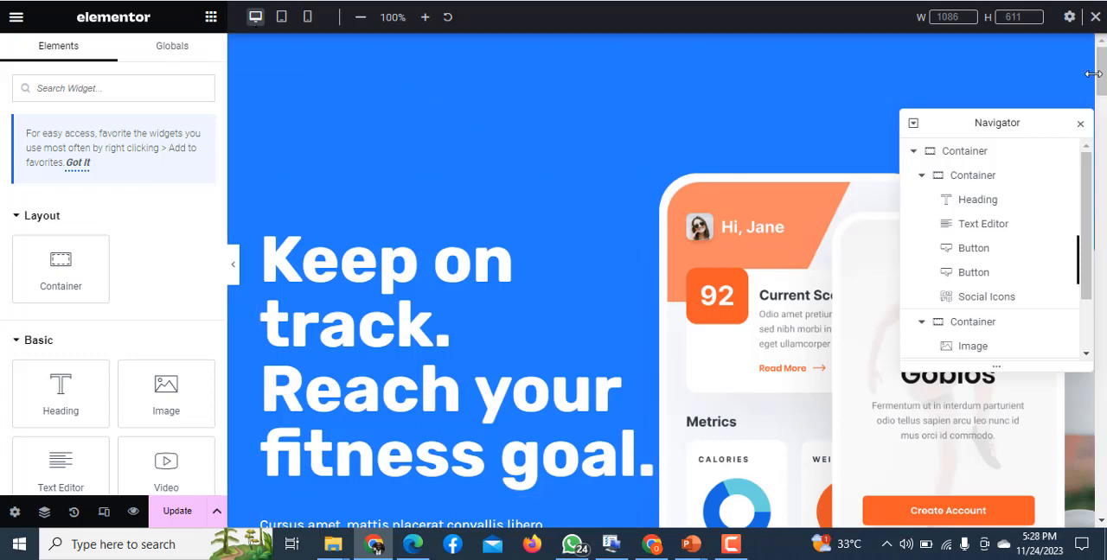
scroll(1094, 74, down, 5)
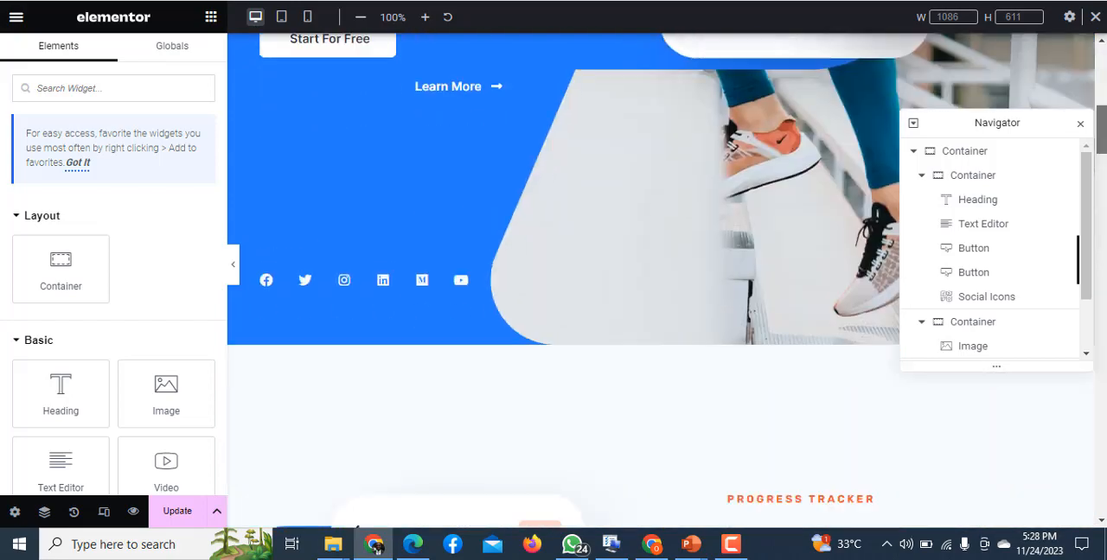
scroll(823, 192, up, 5)
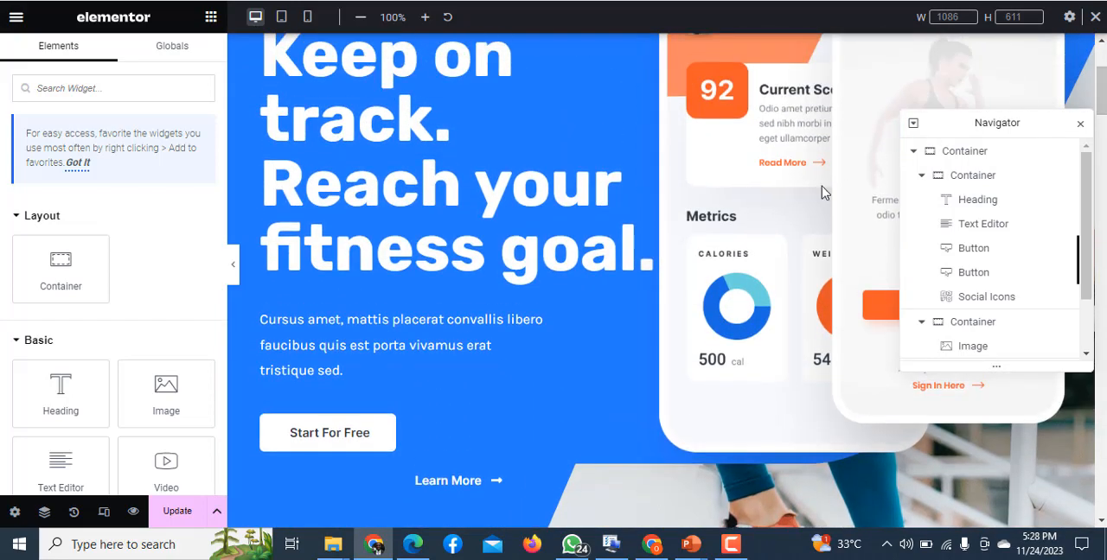
scroll(1099, 86, down, 5)
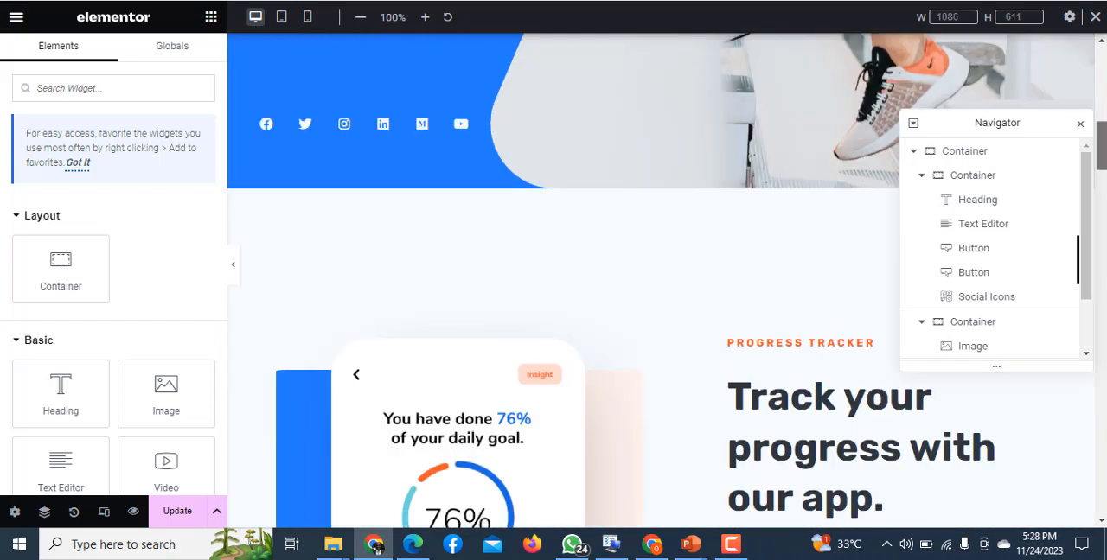
scroll(986, 389, down, 10)
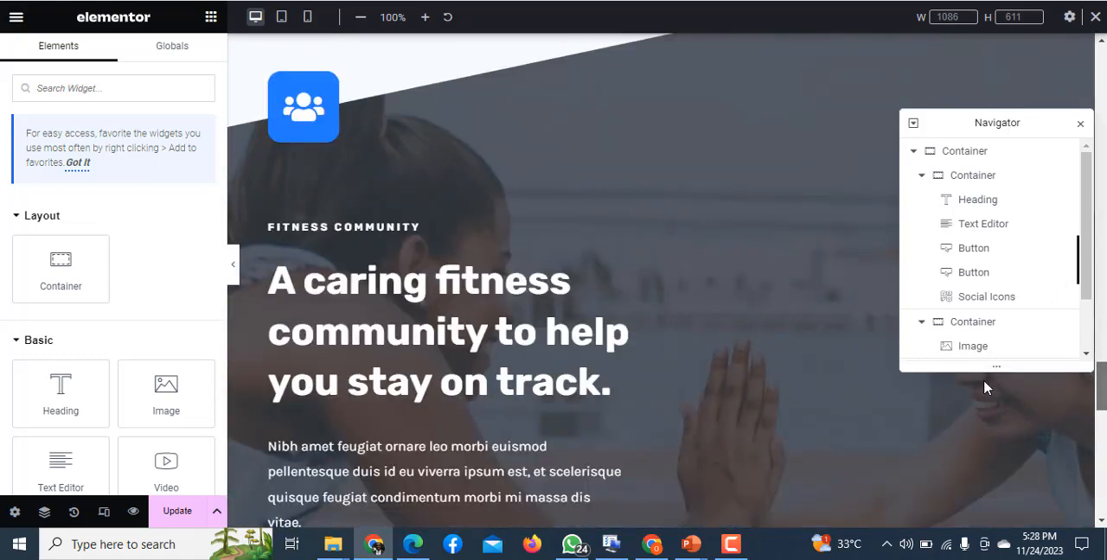
scroll(983, 379, down, 10)
scroll(986, 380, up, 20)
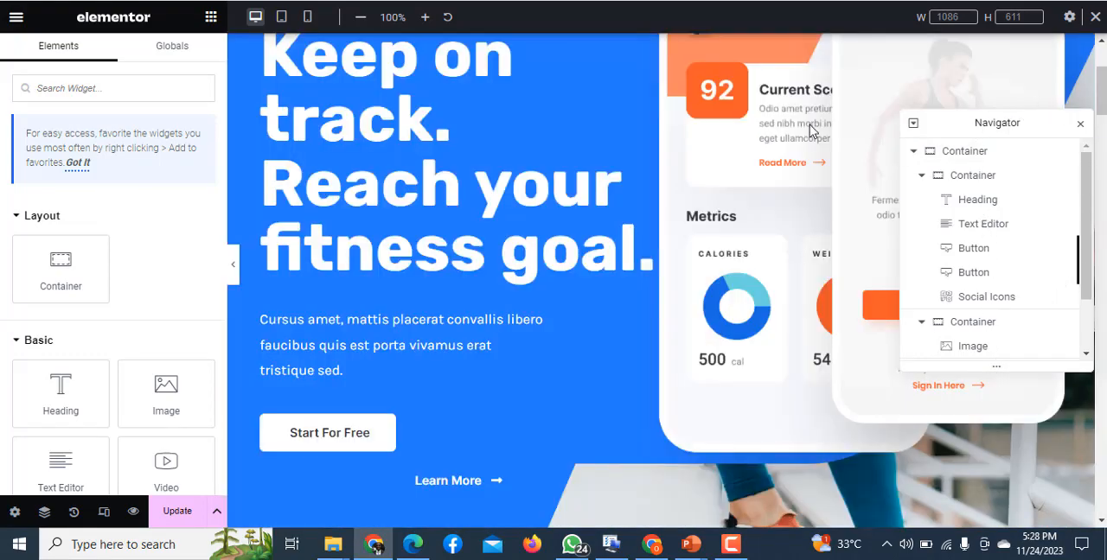
- Browse the media library for a replacement for the hero's phone mockup image and close it without choosing one
click(764, 142)
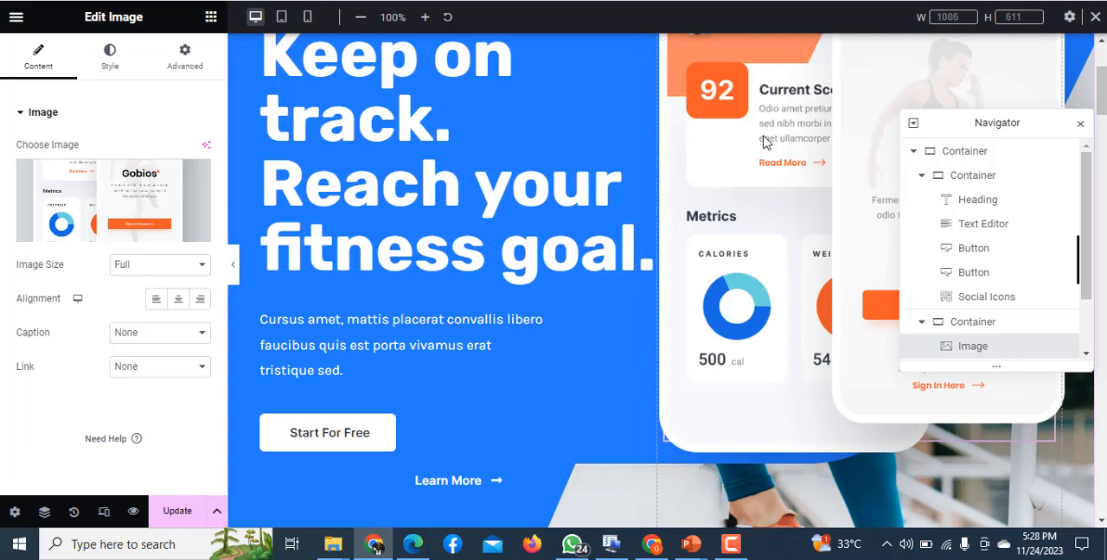
mouse_move(99, 173)
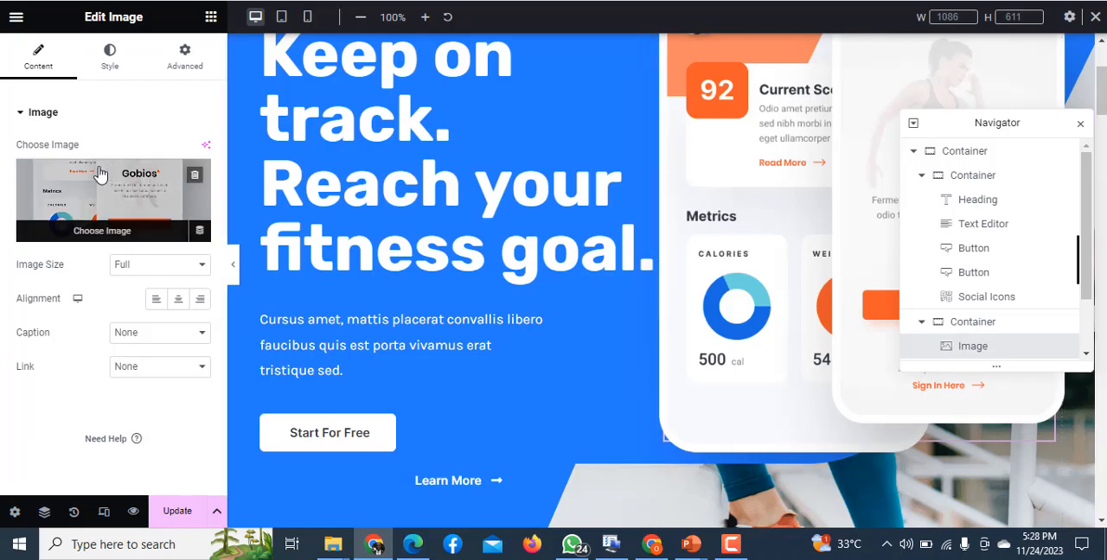
click(84, 191)
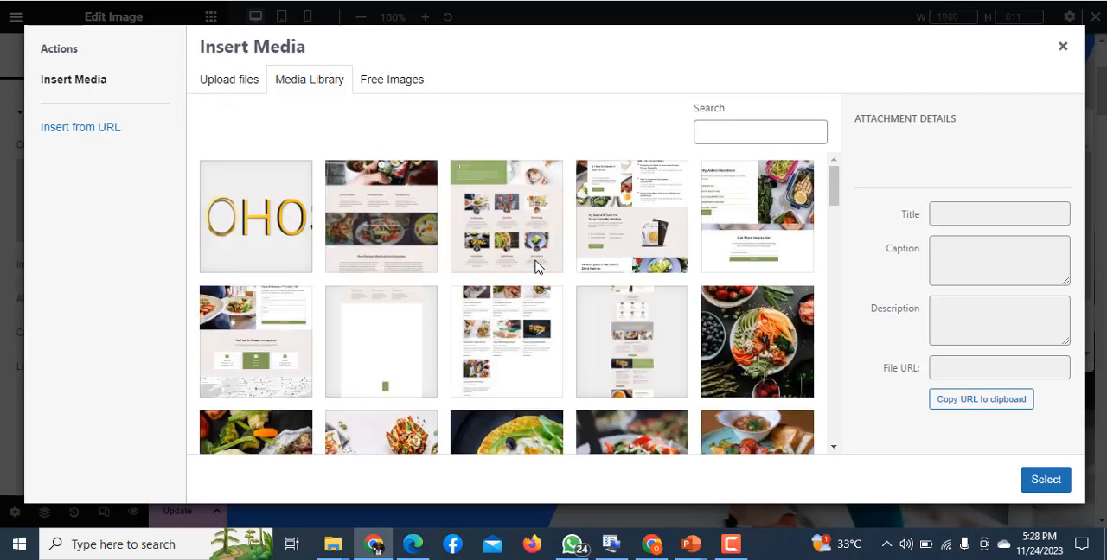
scroll(826, 308, down, 5)
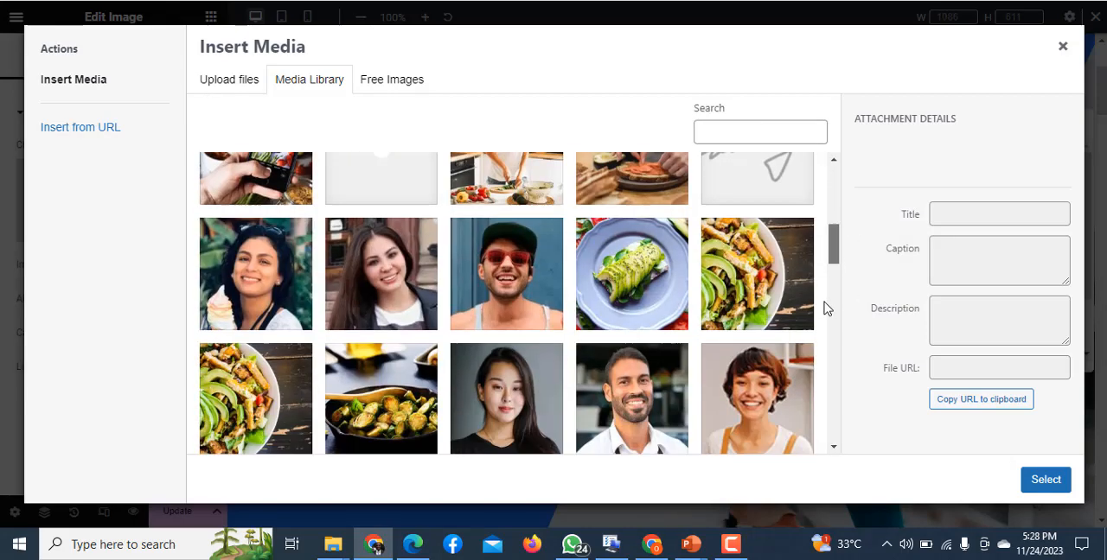
scroll(826, 308, down, 15)
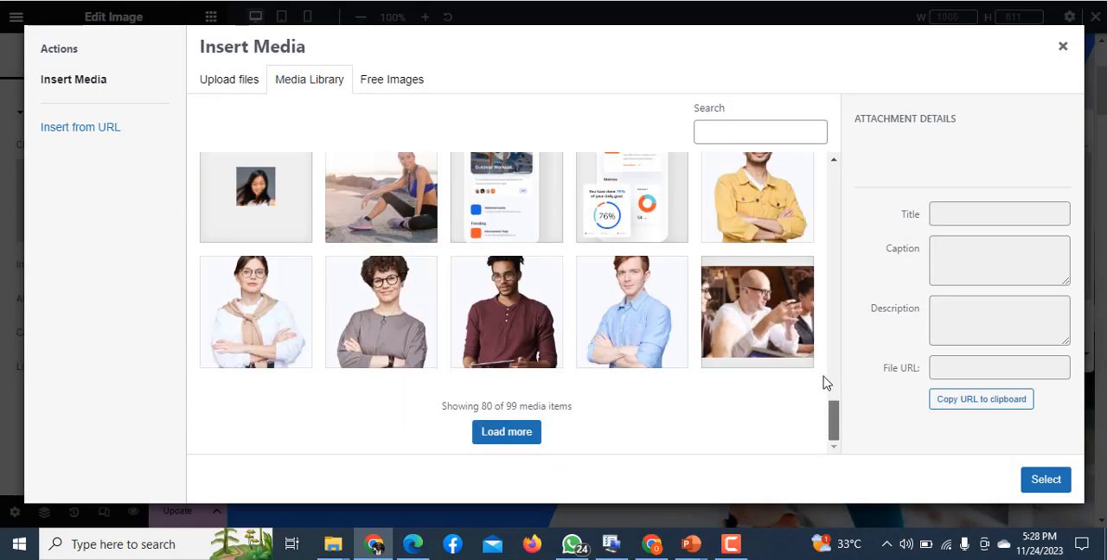
scroll(822, 372, up, 3)
scroll(822, 381, down, 1)
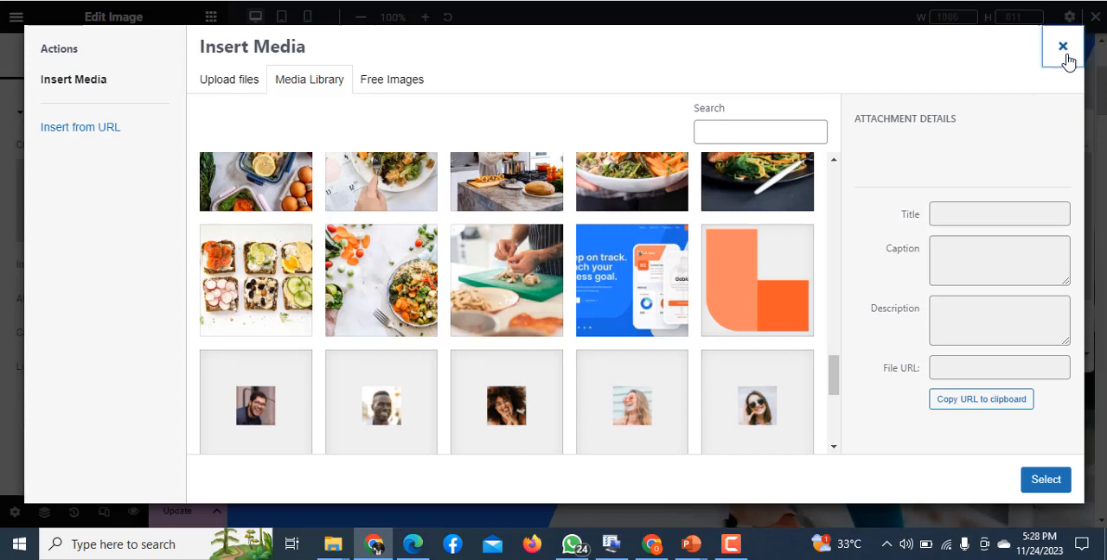
click(1063, 46)
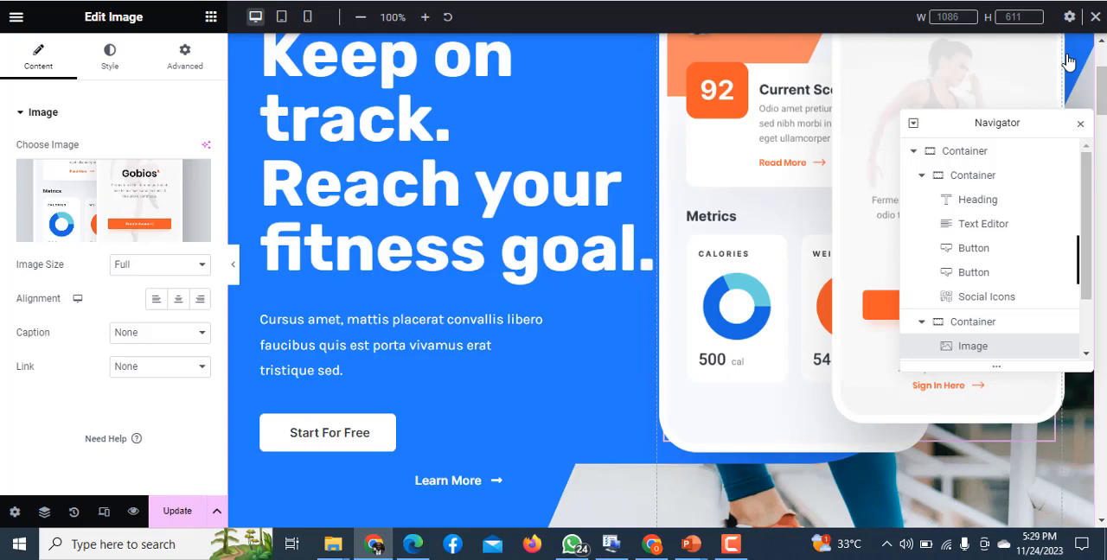
- Update the page to save the converted layout
click(177, 511)
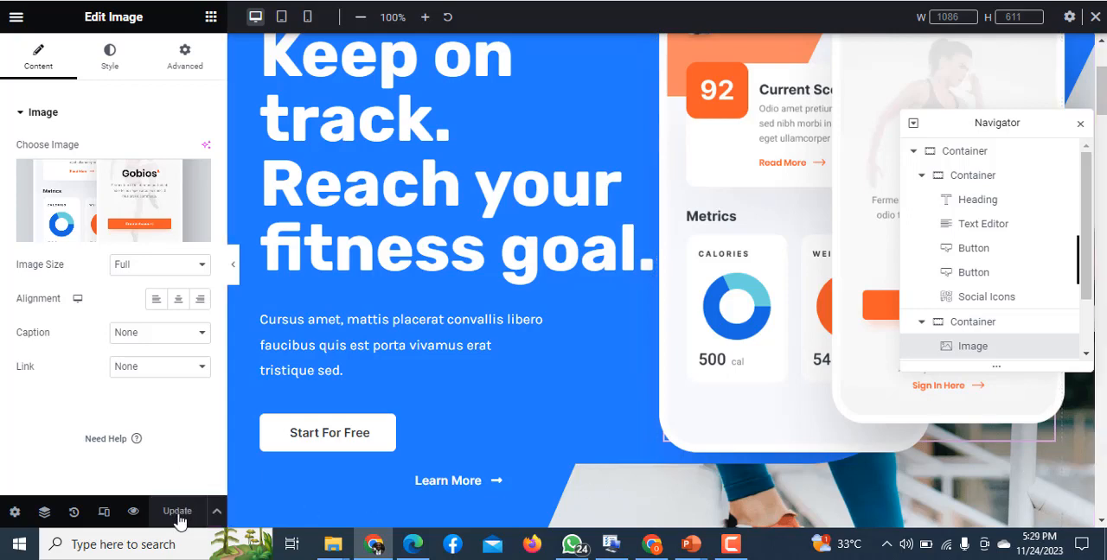